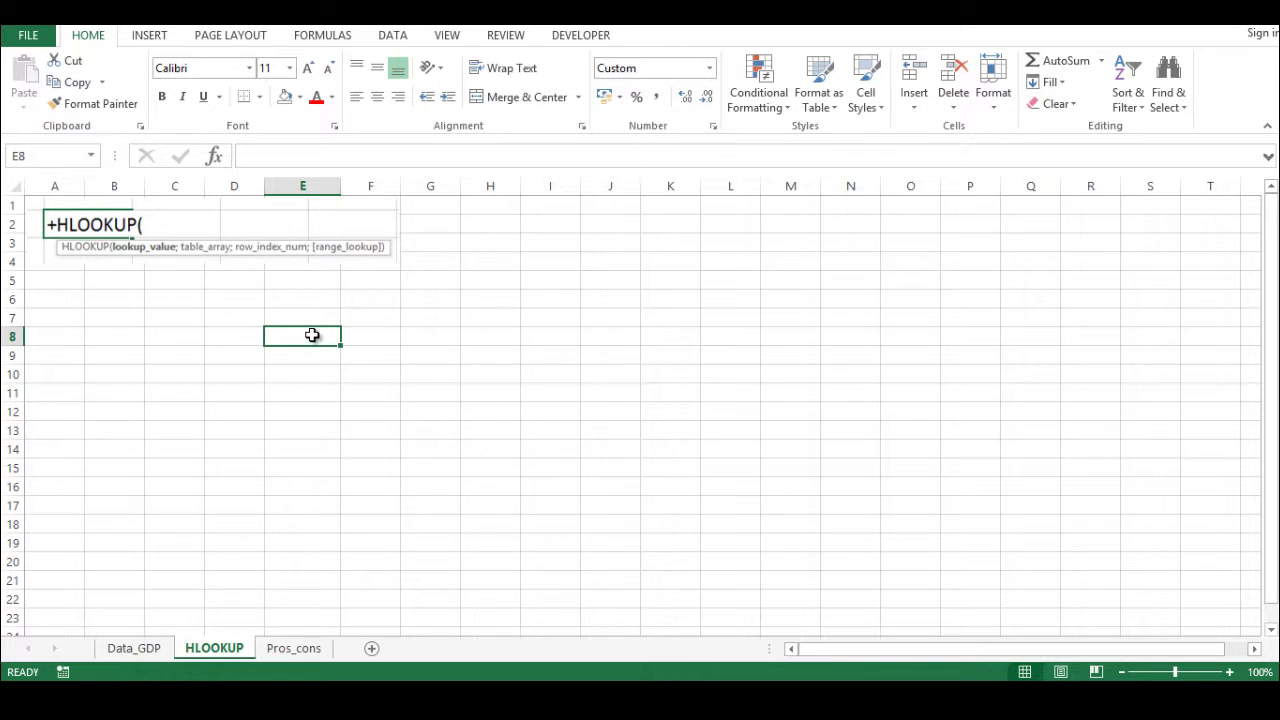
Select cells around E8 to J9 on the HLOOKUP sheet, ending with E9 selected.
left_click_drag(312, 335, 309, 484)
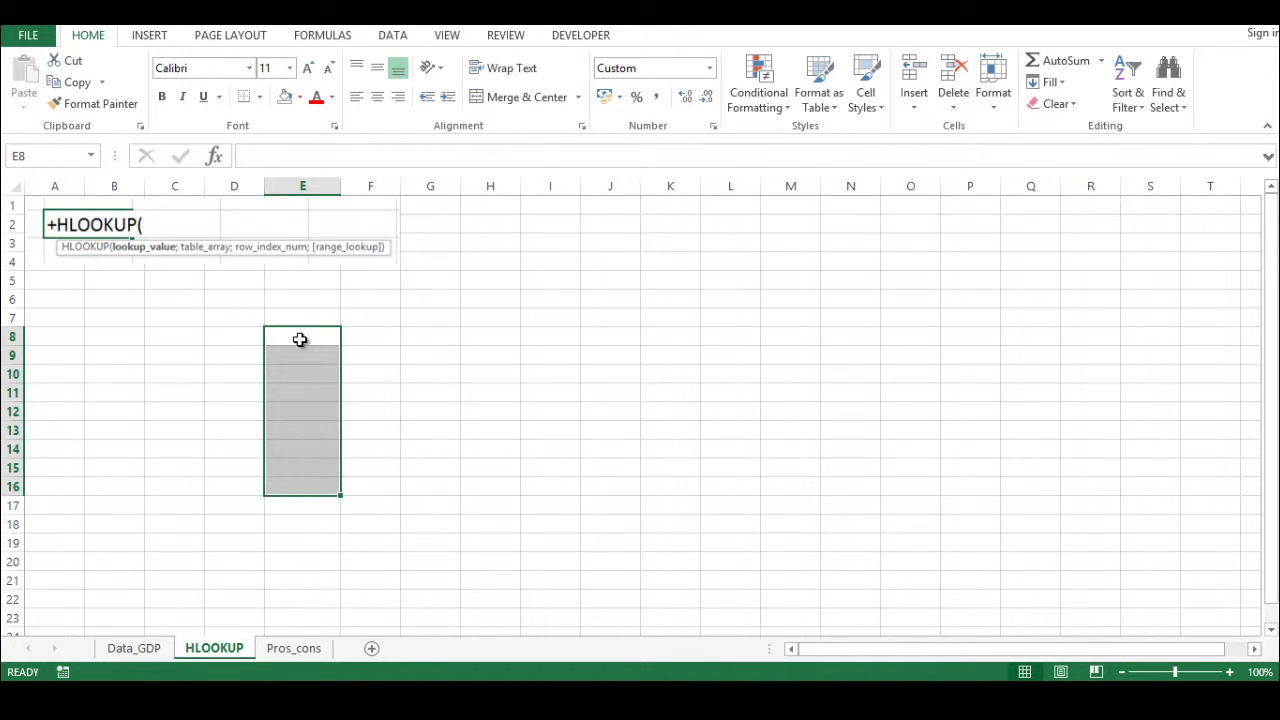
left_click(195, 372)
left_click(306, 344)
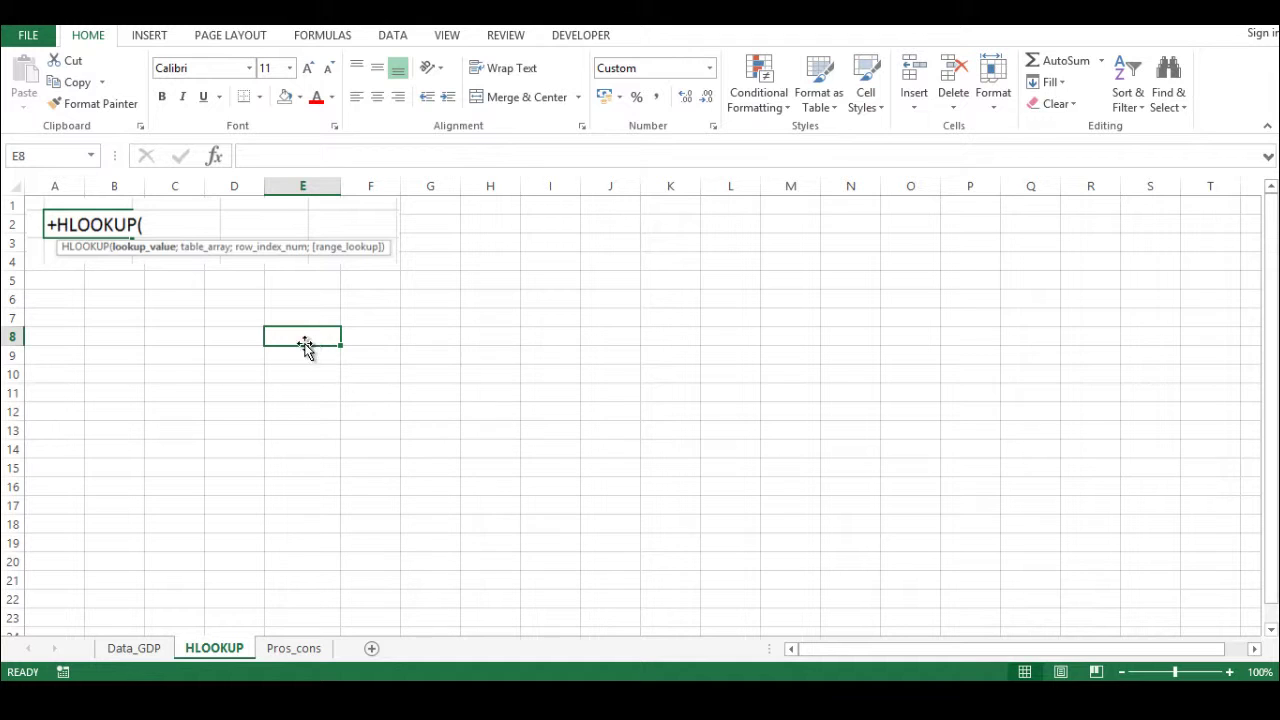
left_click_drag(302, 337, 630, 350)
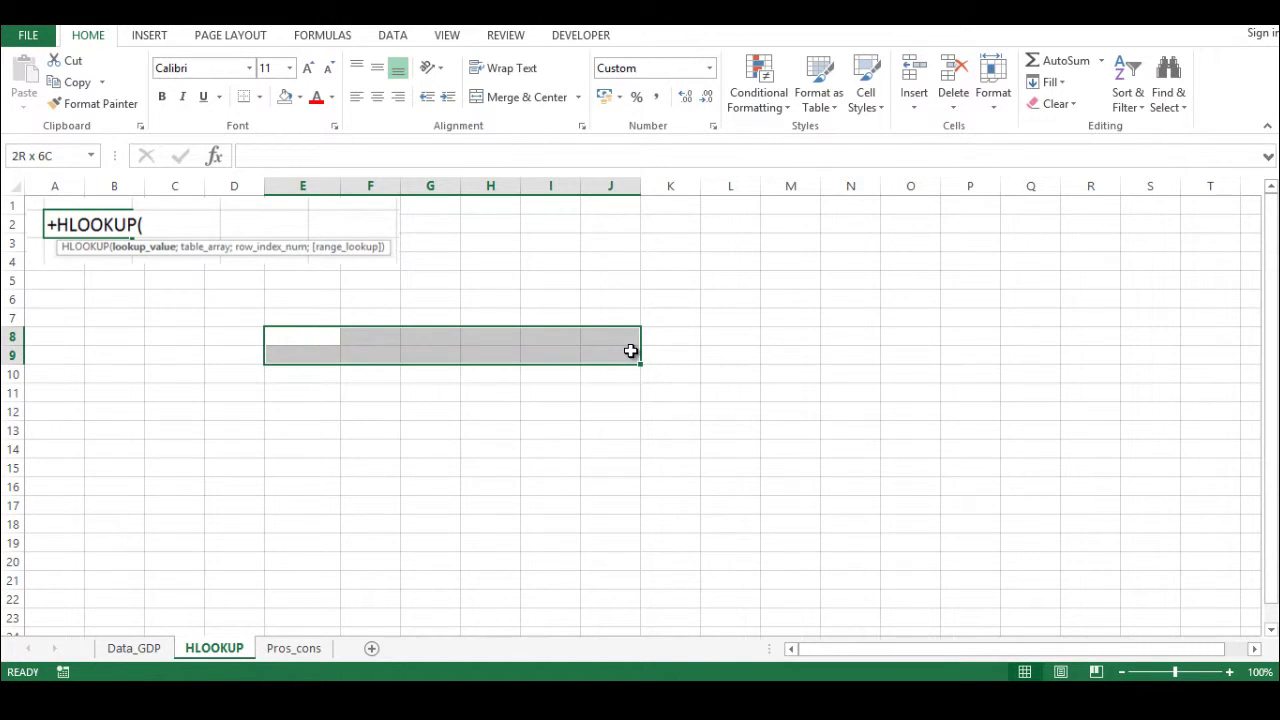
left_click(310, 357)
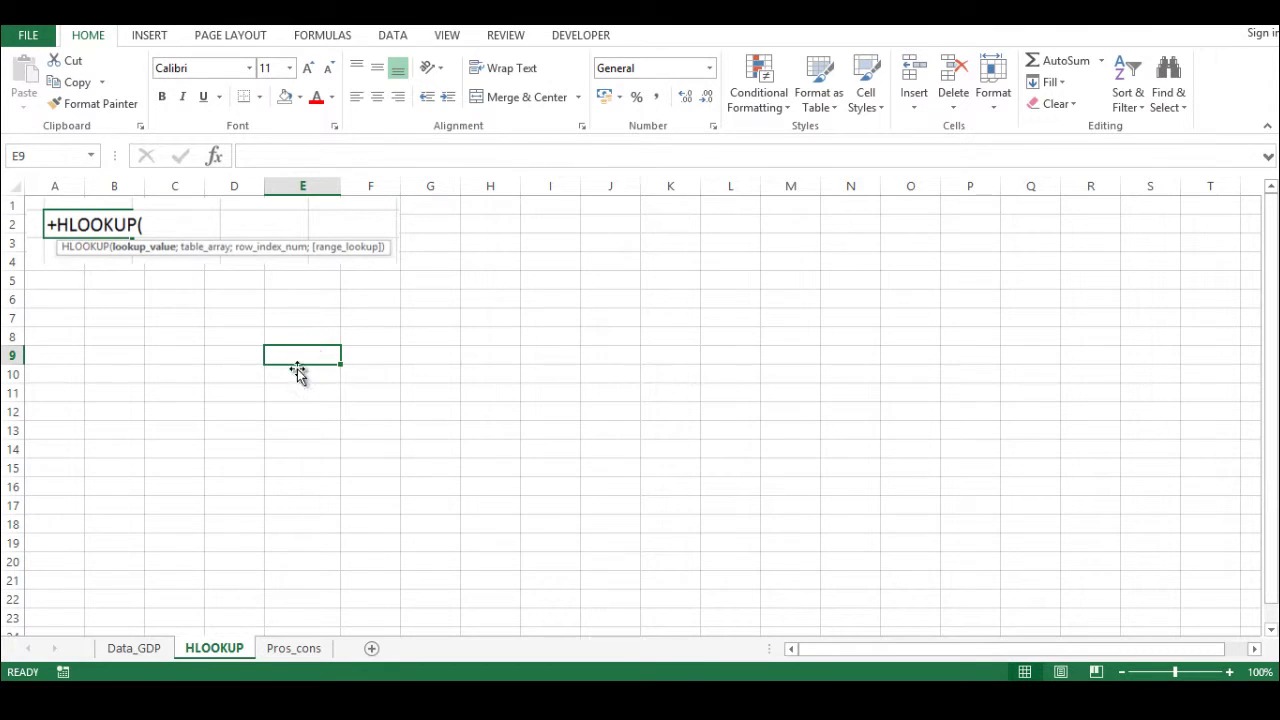
left_click(148, 648)
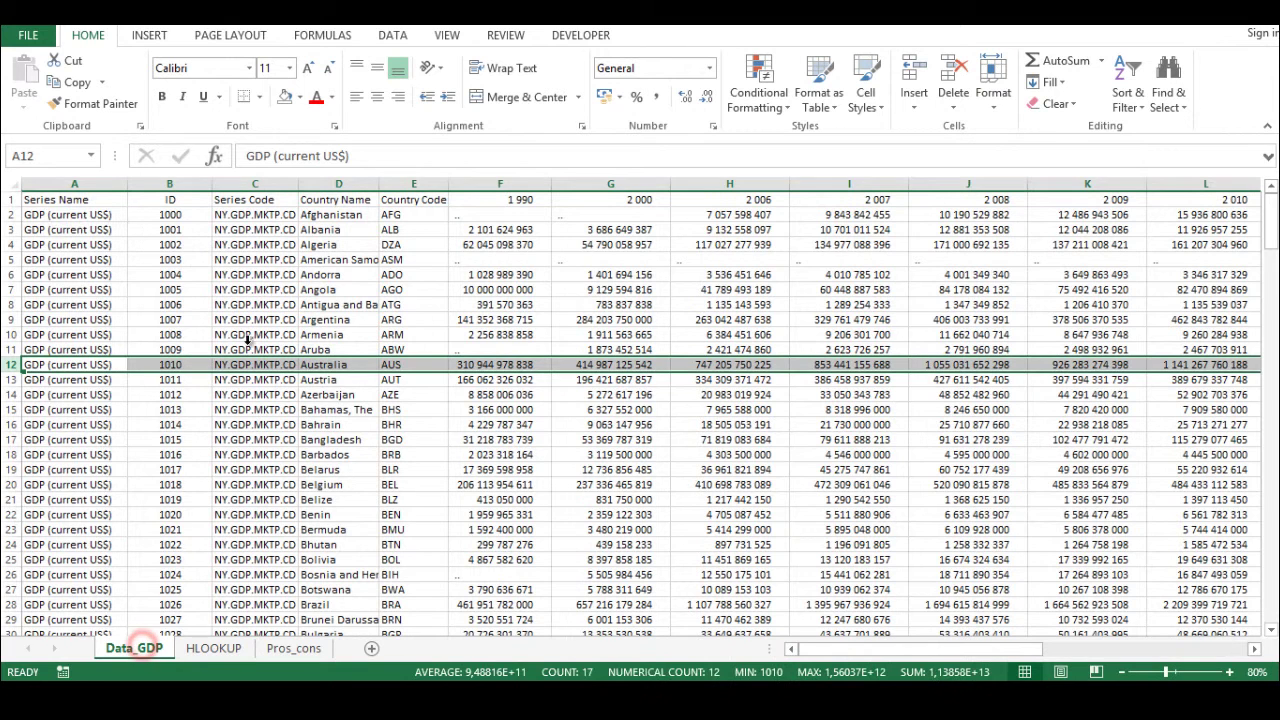
left_click(196, 593)
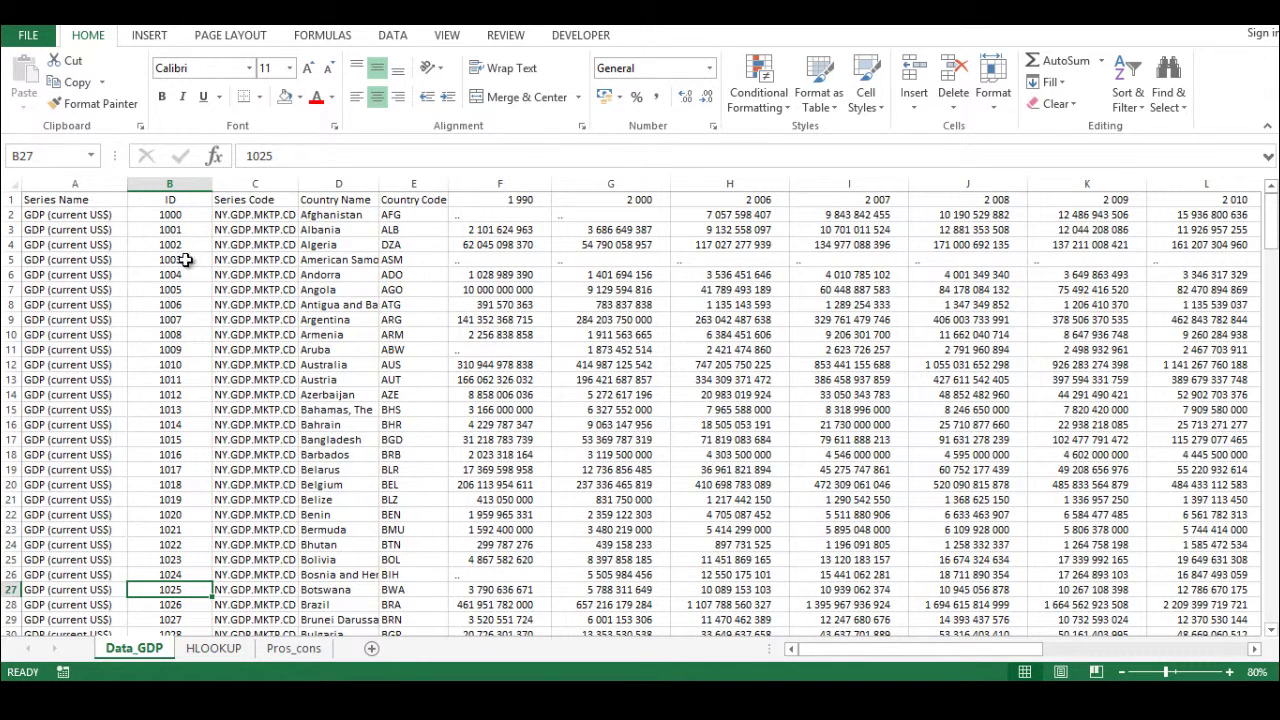
left_click_drag(186, 259, 188, 274)
left_click_drag(196, 371, 227, 430)
left_click_drag(392, 289, 405, 385)
left_click(405, 383)
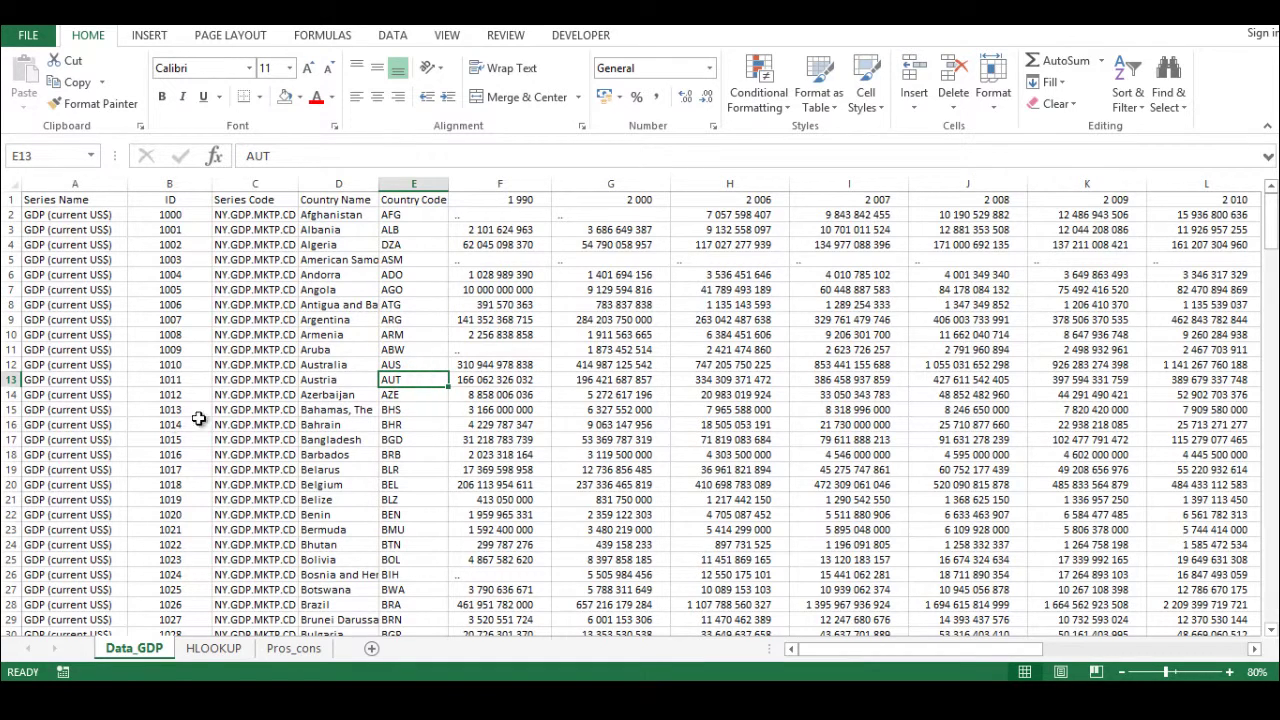
left_click(10, 380)
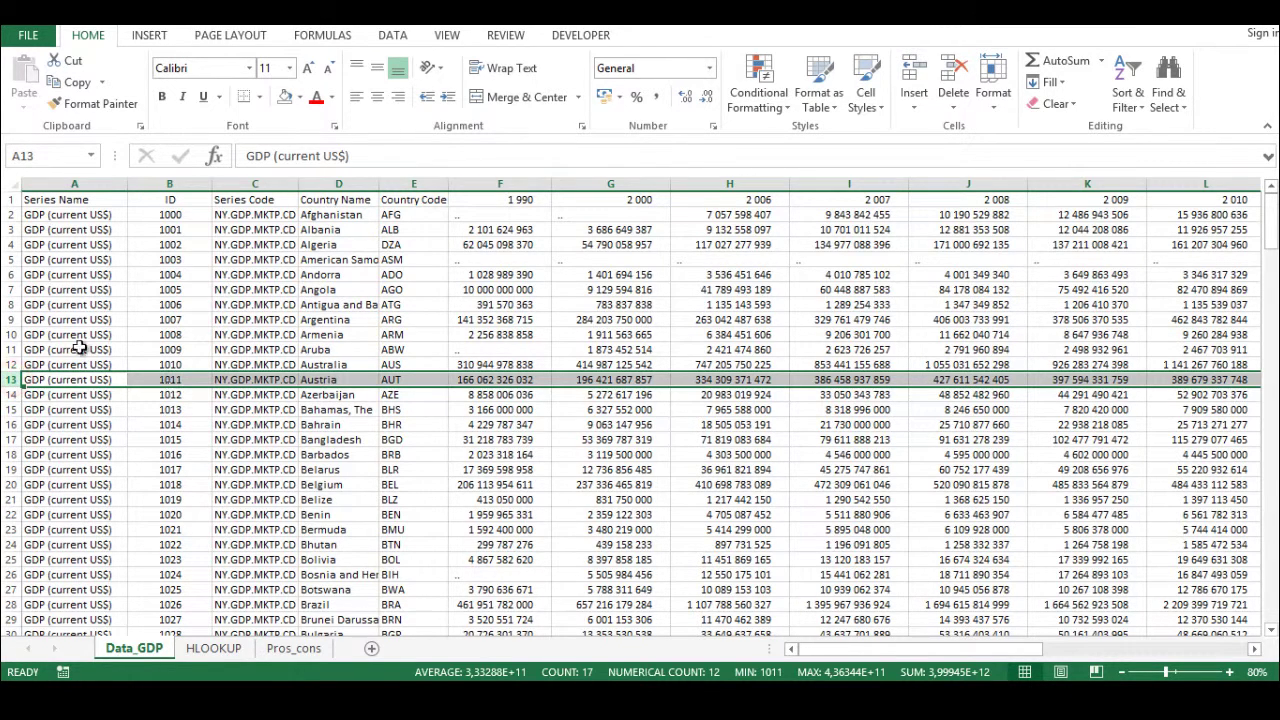
left_click(10, 365)
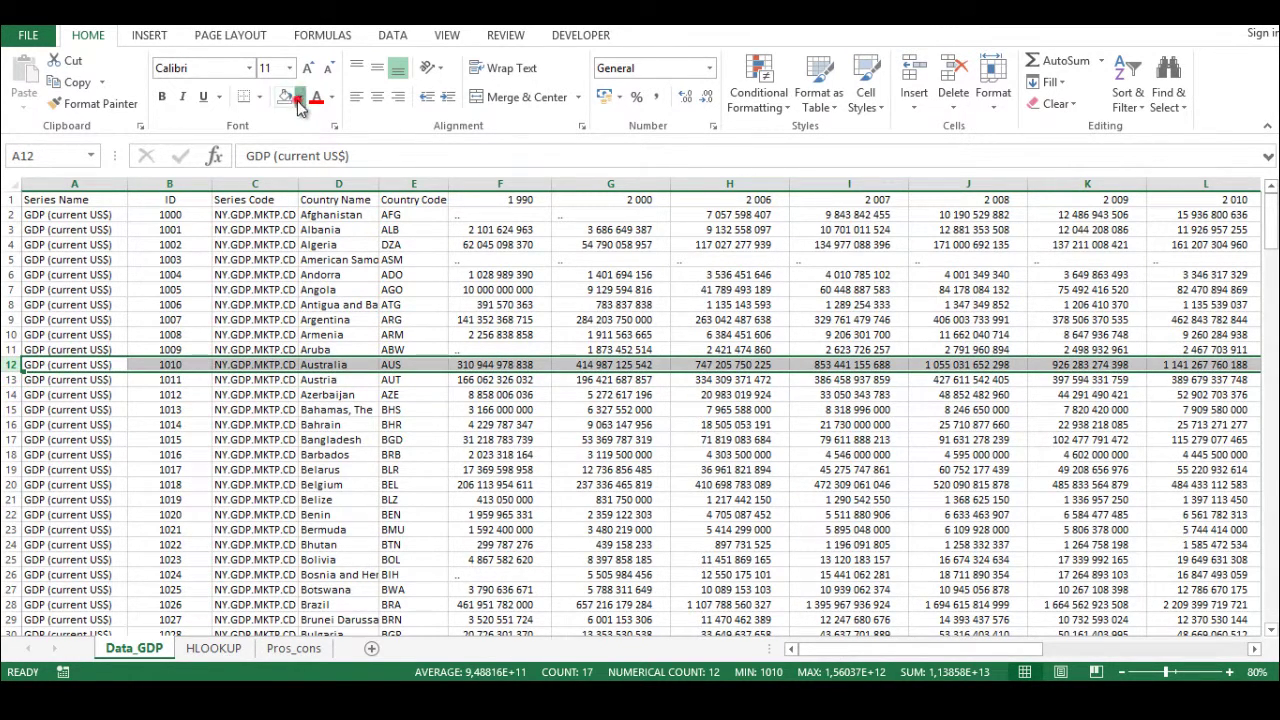
Fill the selected Australia row 12 yellow and check Aruba's value in H11.
left_click(300, 97)
left_click(332, 243)
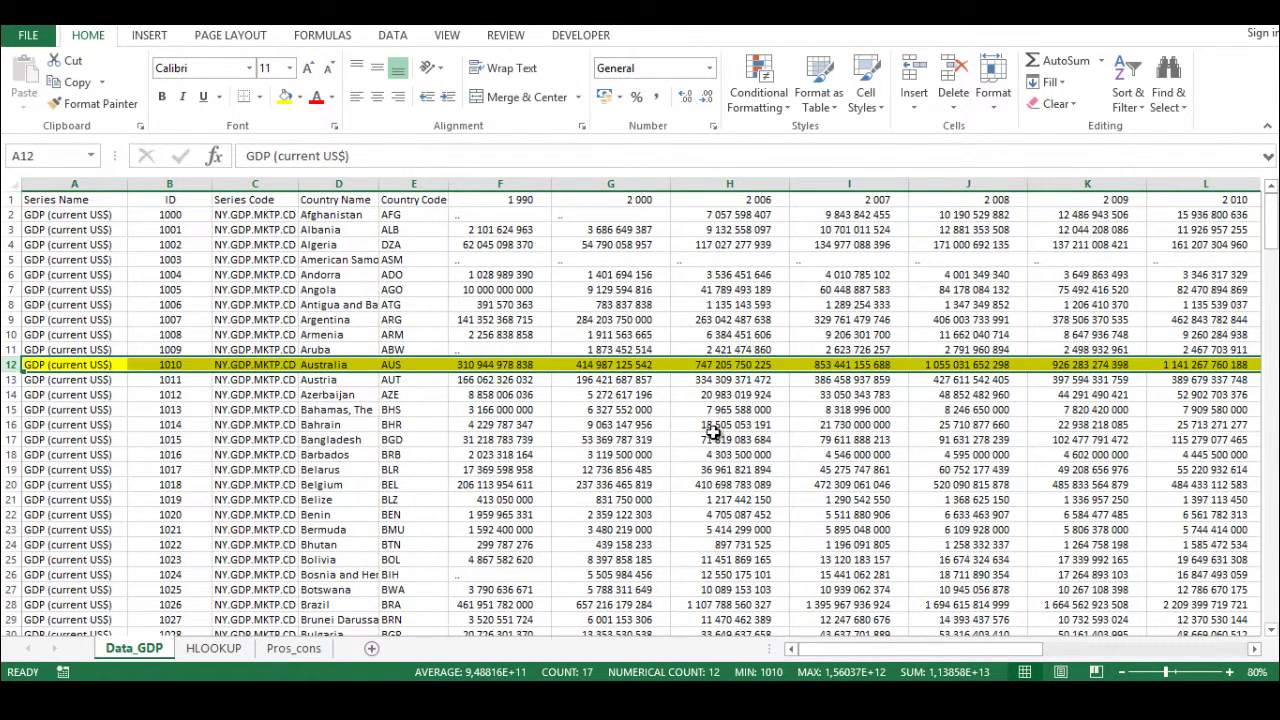
left_click(694, 345)
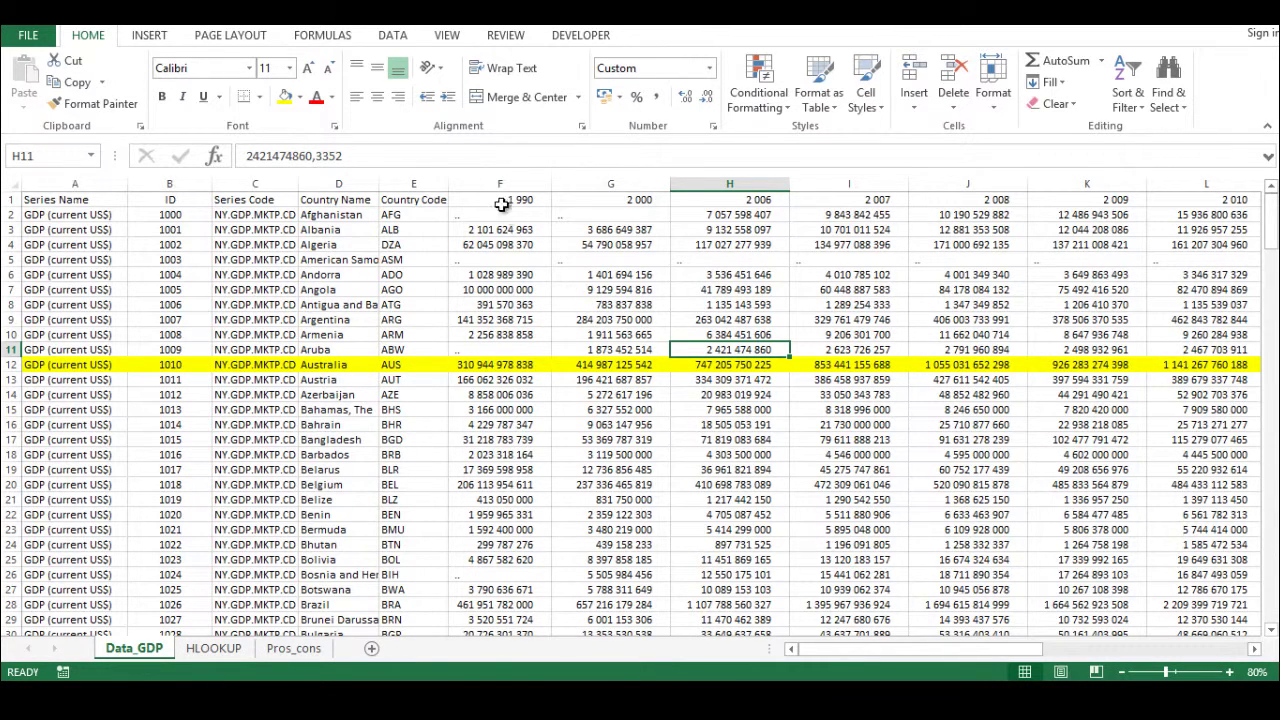
Inspect year headers F1:H1 and the BLZ code in E21, then return to HLOOKUP.
left_click_drag(501, 204, 766, 197)
left_click(433, 503)
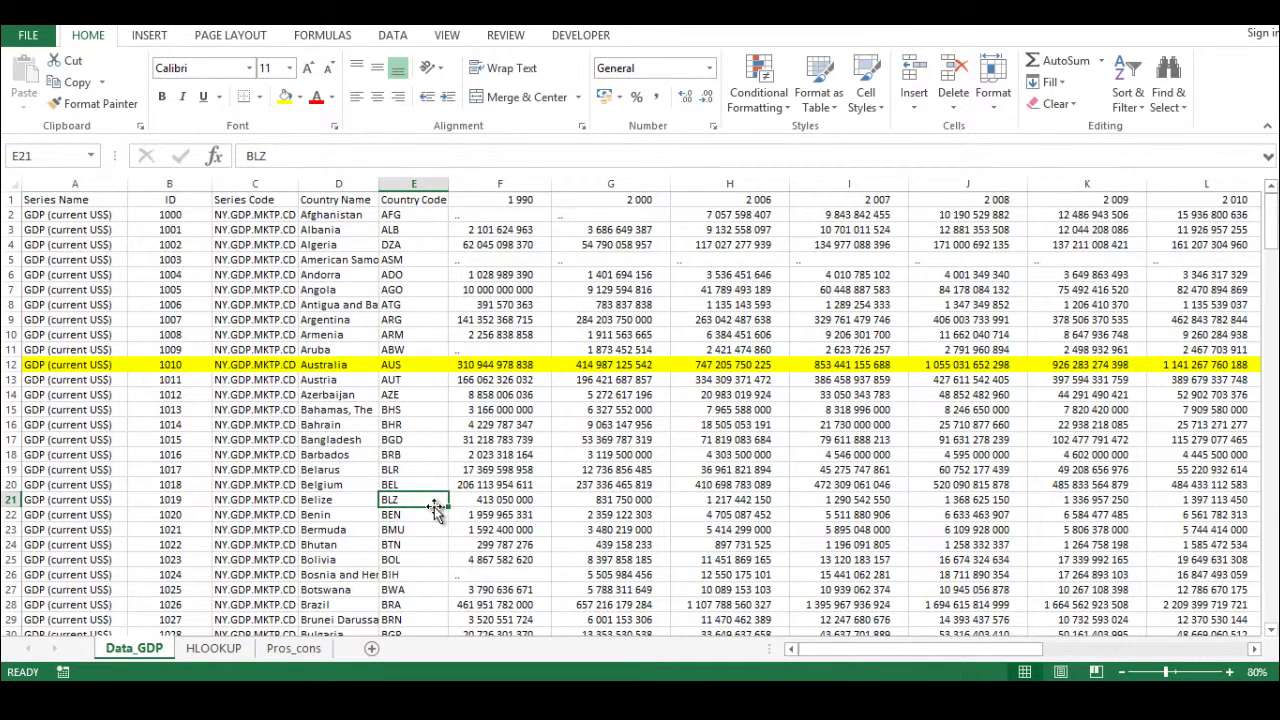
left_click(435, 508)
left_click(216, 652)
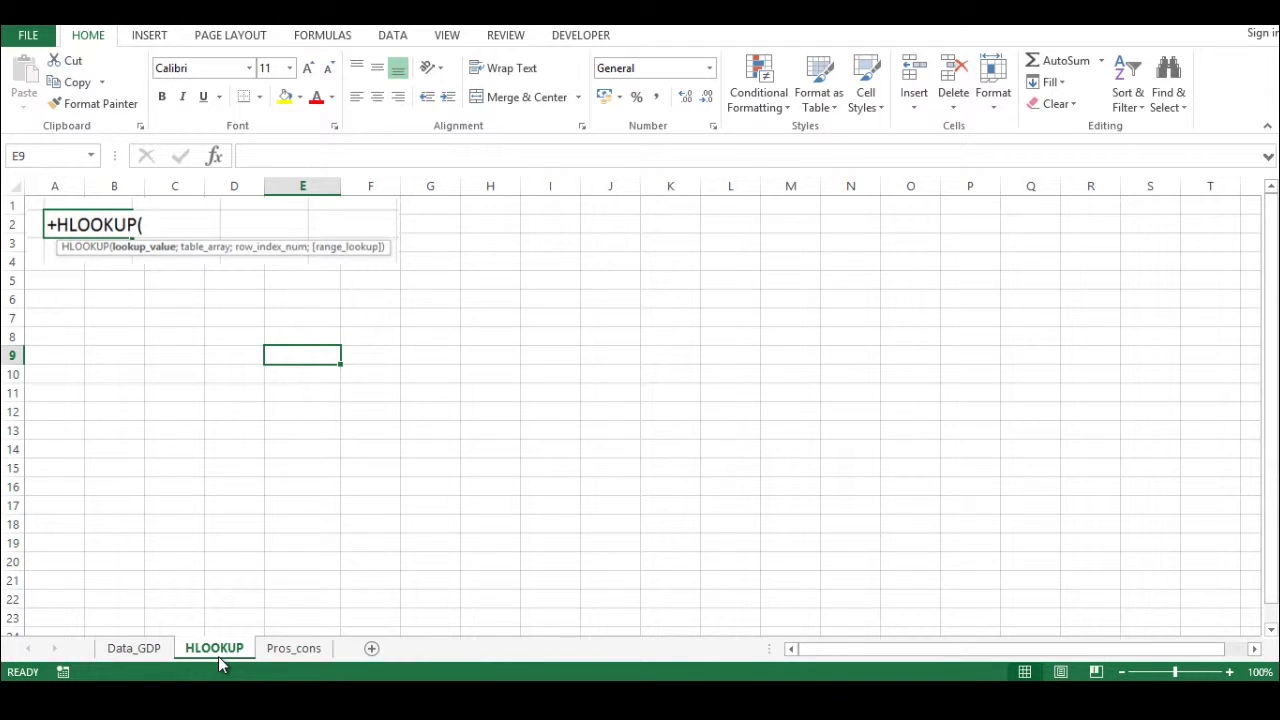
In E9, enter +HLOOKUP(2000;Data_GDP!C:J;12;0), picking columns C:J on Data_GDP.
type("+HL")
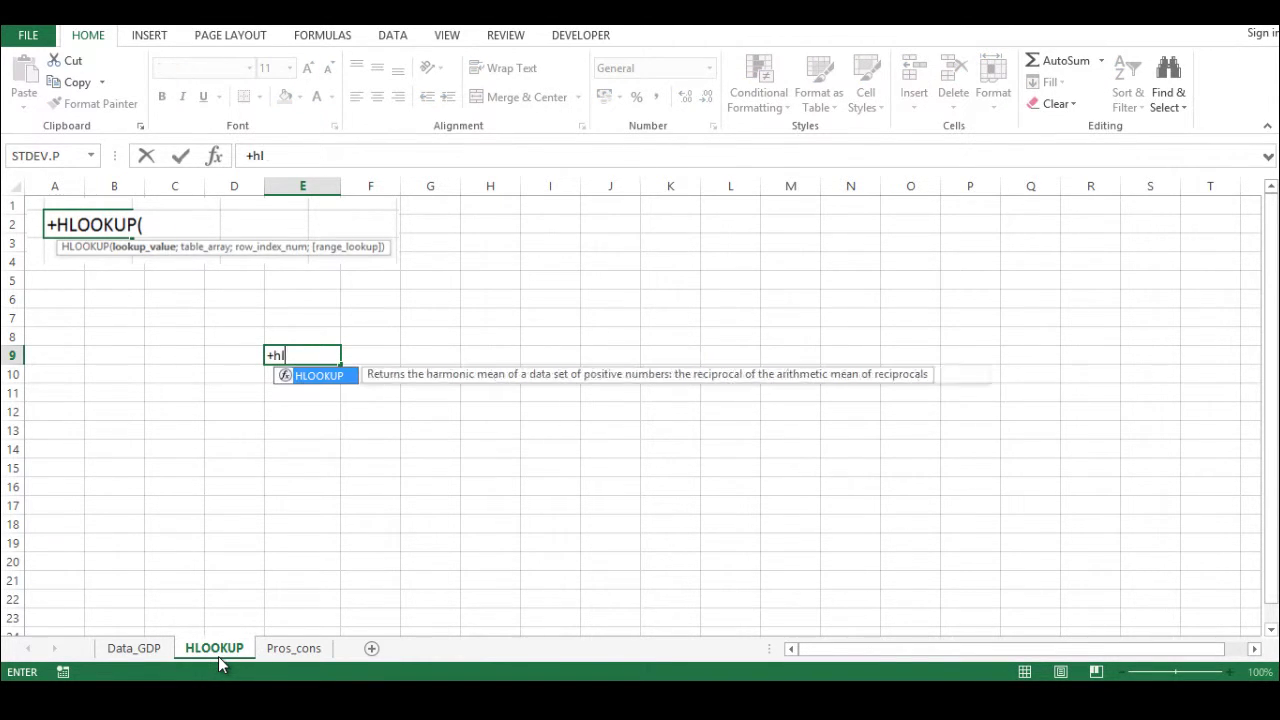
key("Tab")
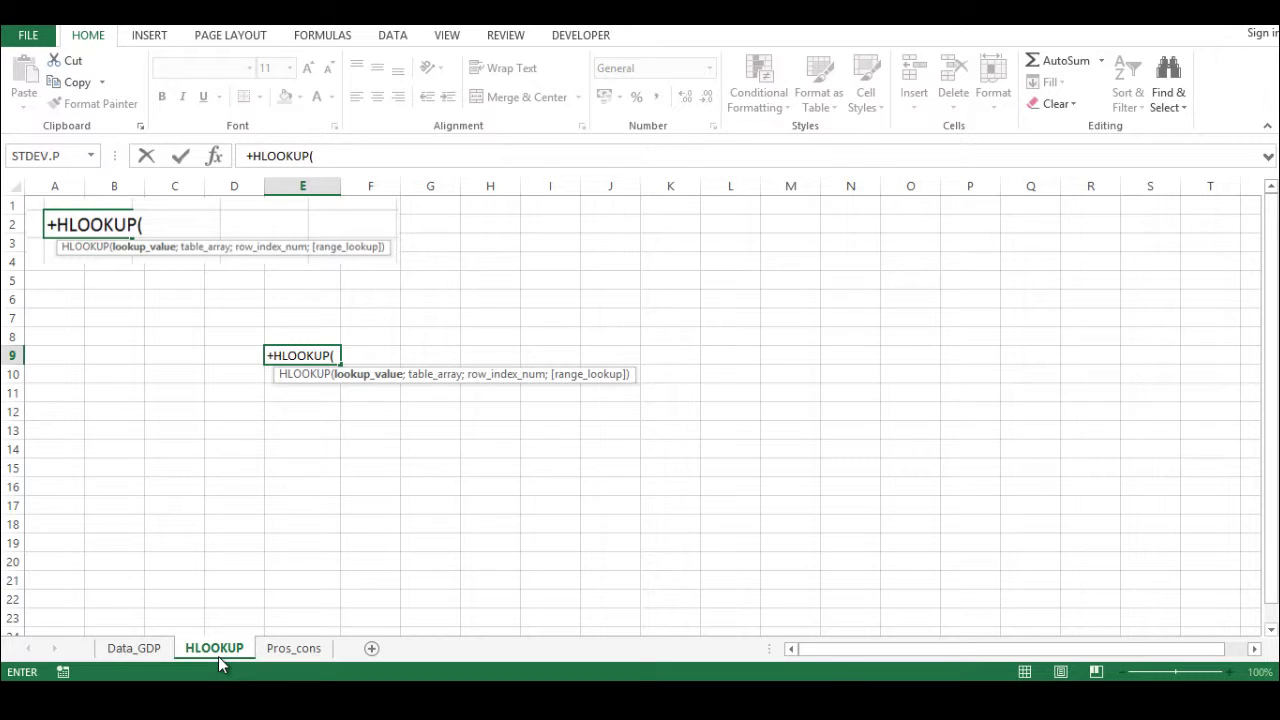
type("2000")
type(";")
left_click(140, 648)
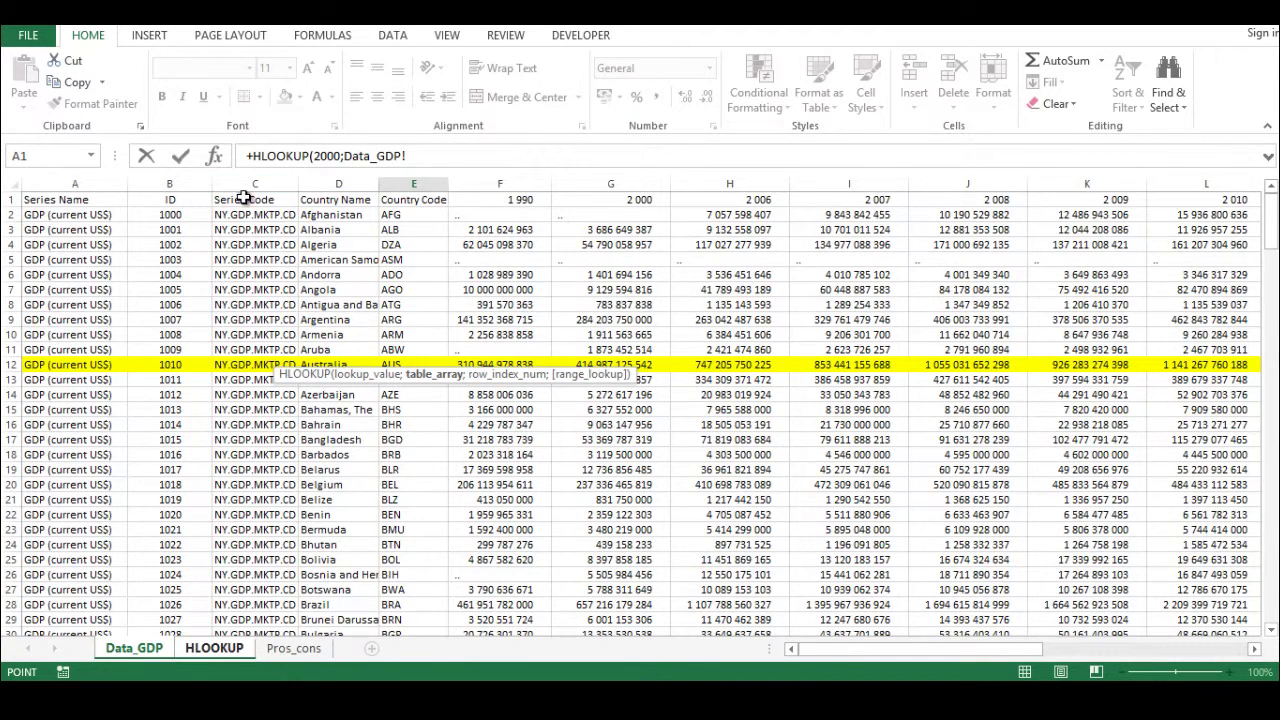
left_click(243, 196)
left_click_drag(243, 185, 963, 184)
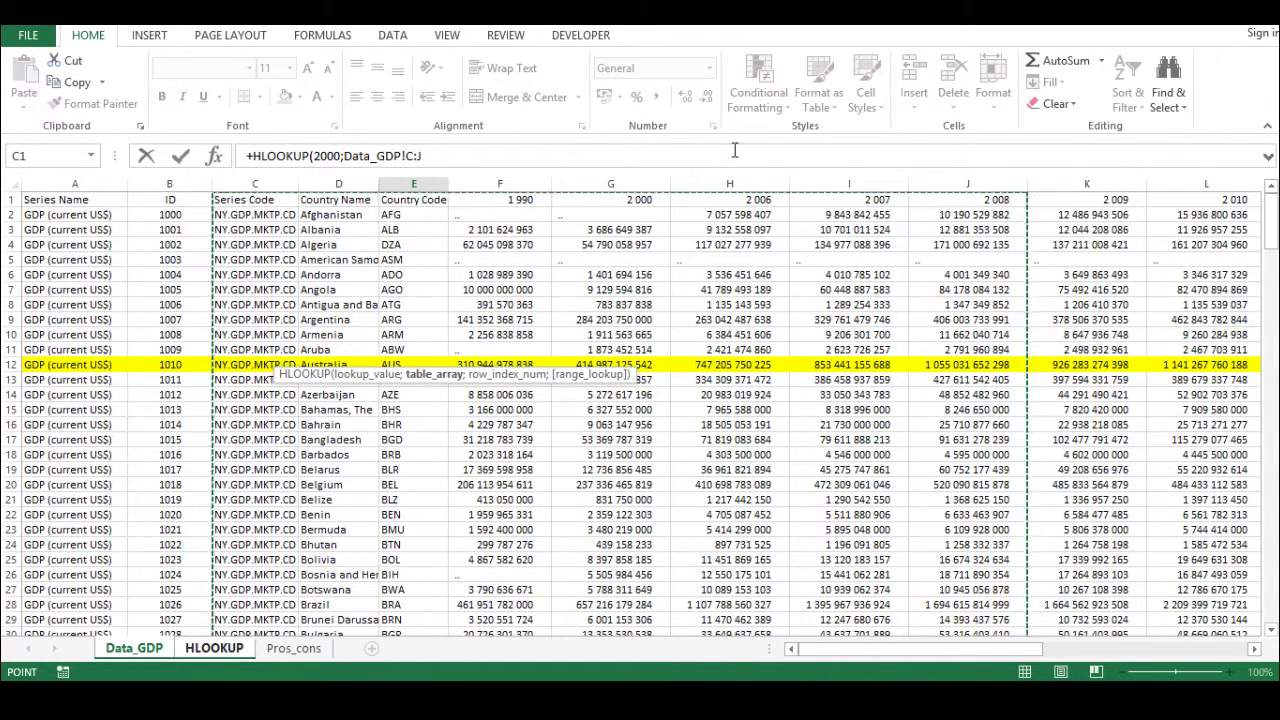
type(";")
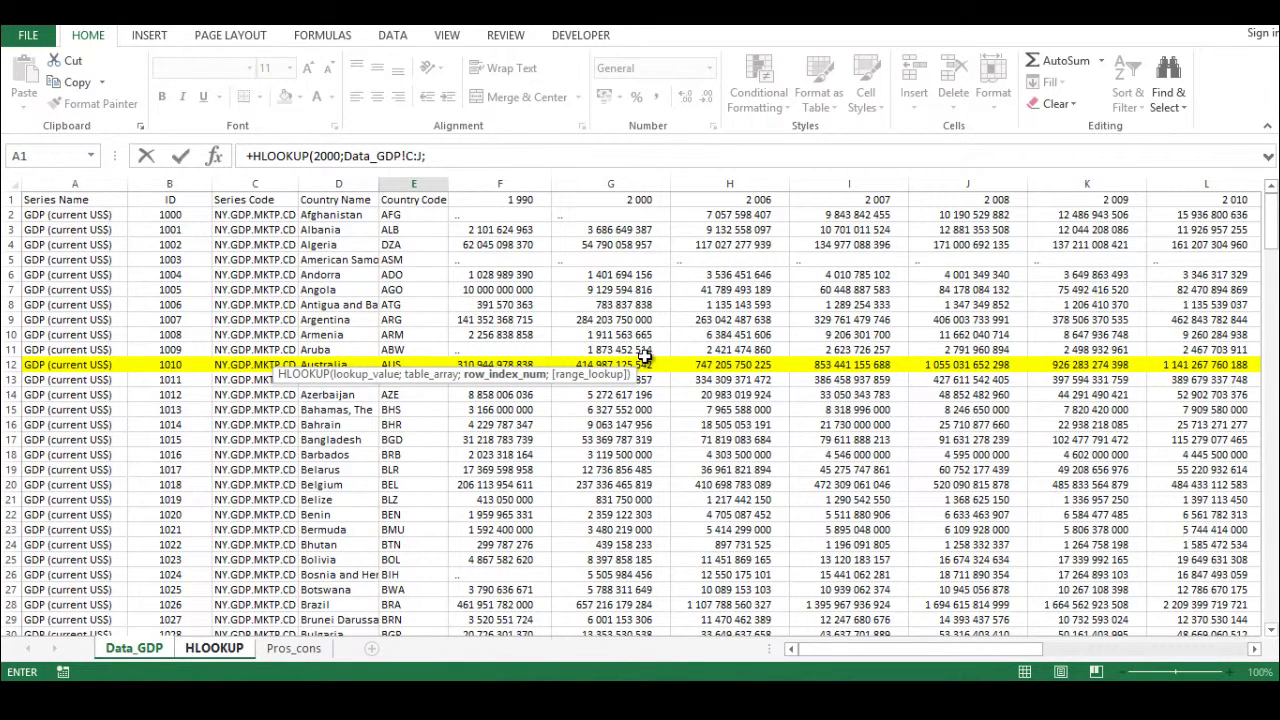
type(";0)")
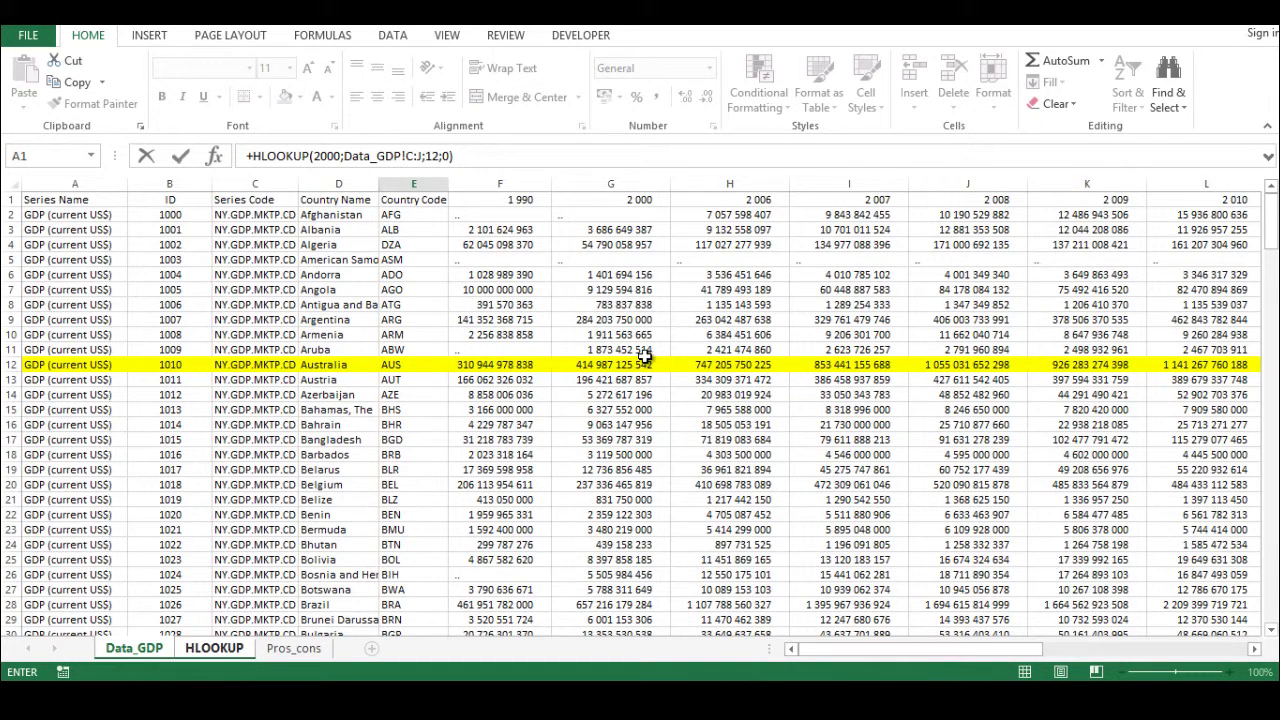
Commit the formula, give E9 comma style with no decimals, and widen column E.
key("Return")
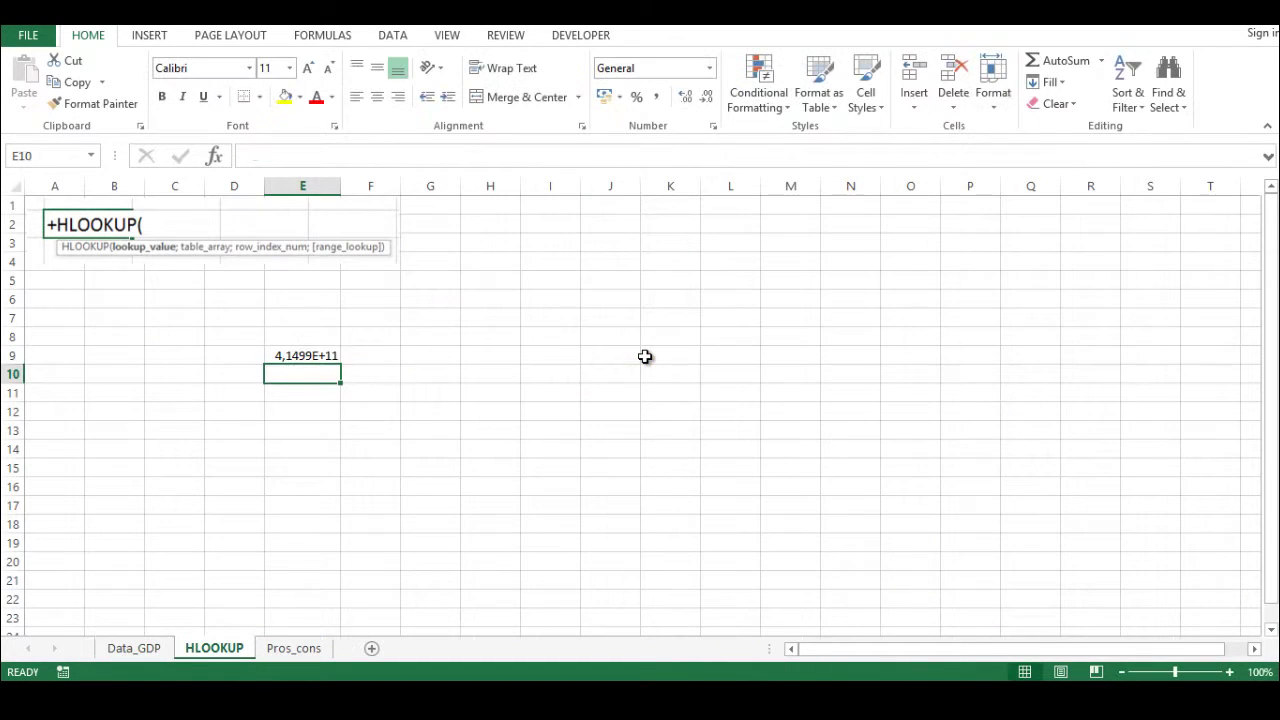
left_click(290, 355)
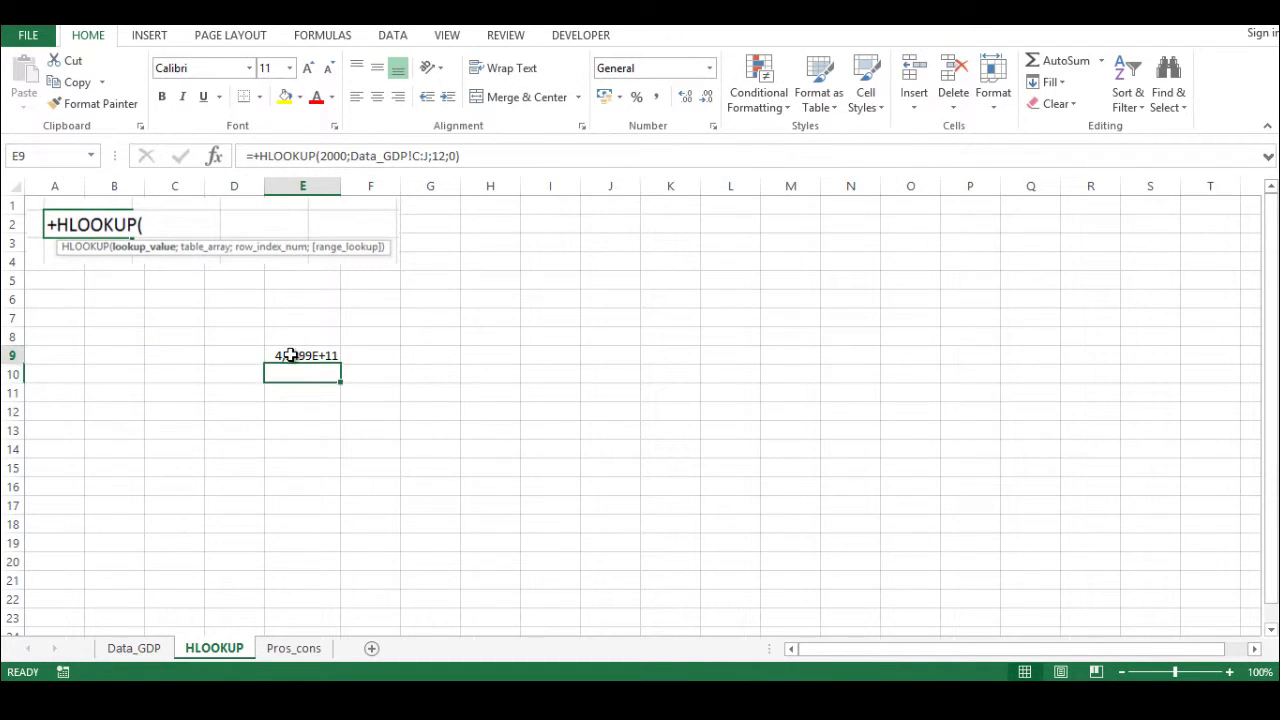
left_click(657, 97)
left_click(707, 97)
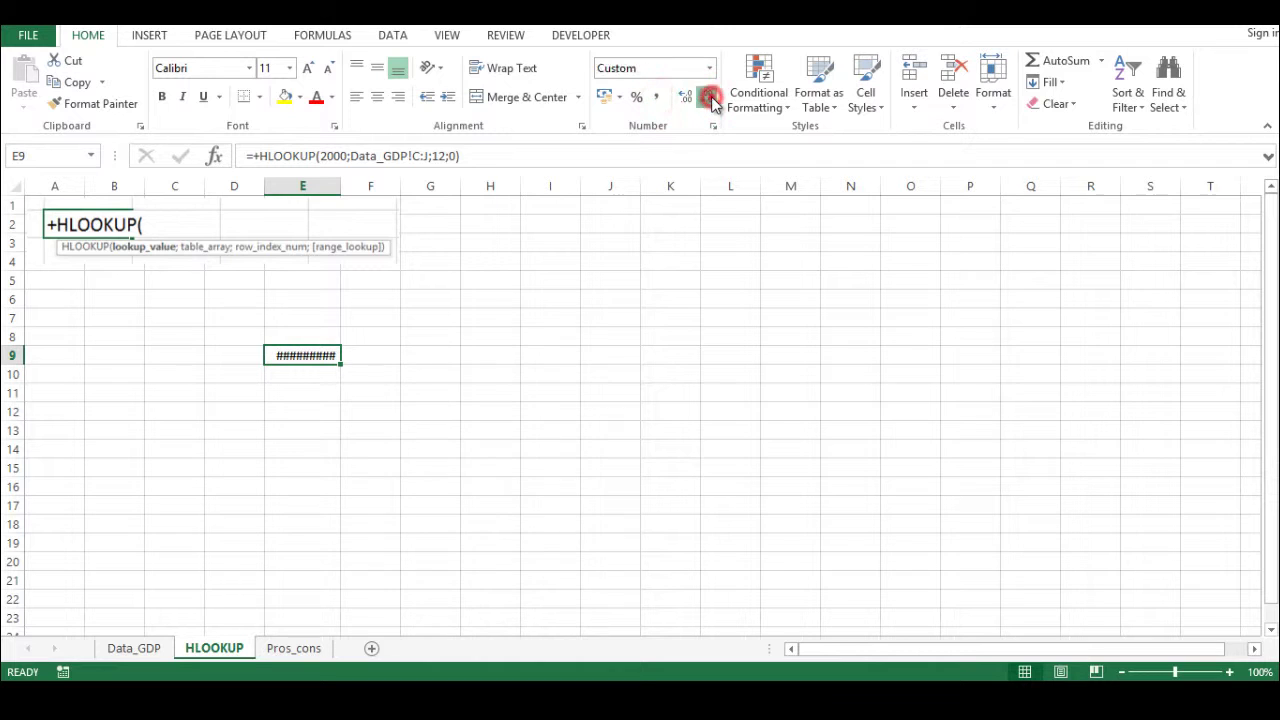
left_click_drag(340, 186, 440, 186)
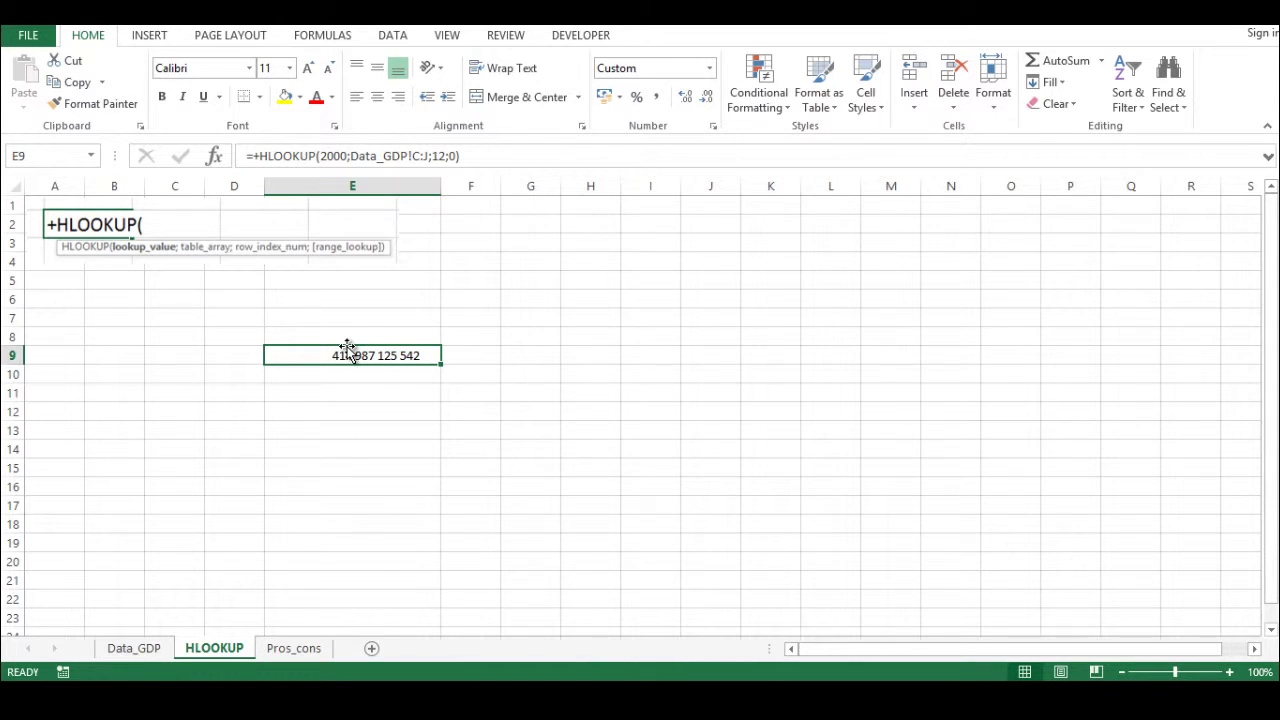
left_click(152, 645)
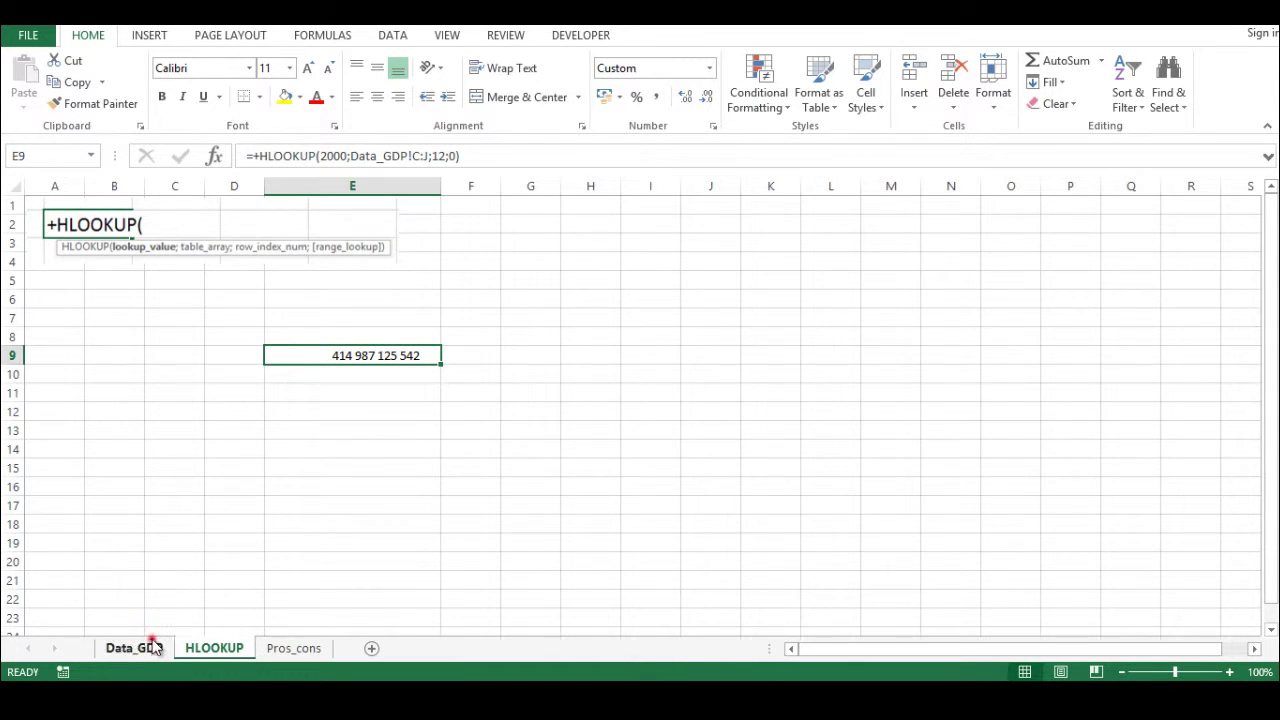
left_click(599, 183)
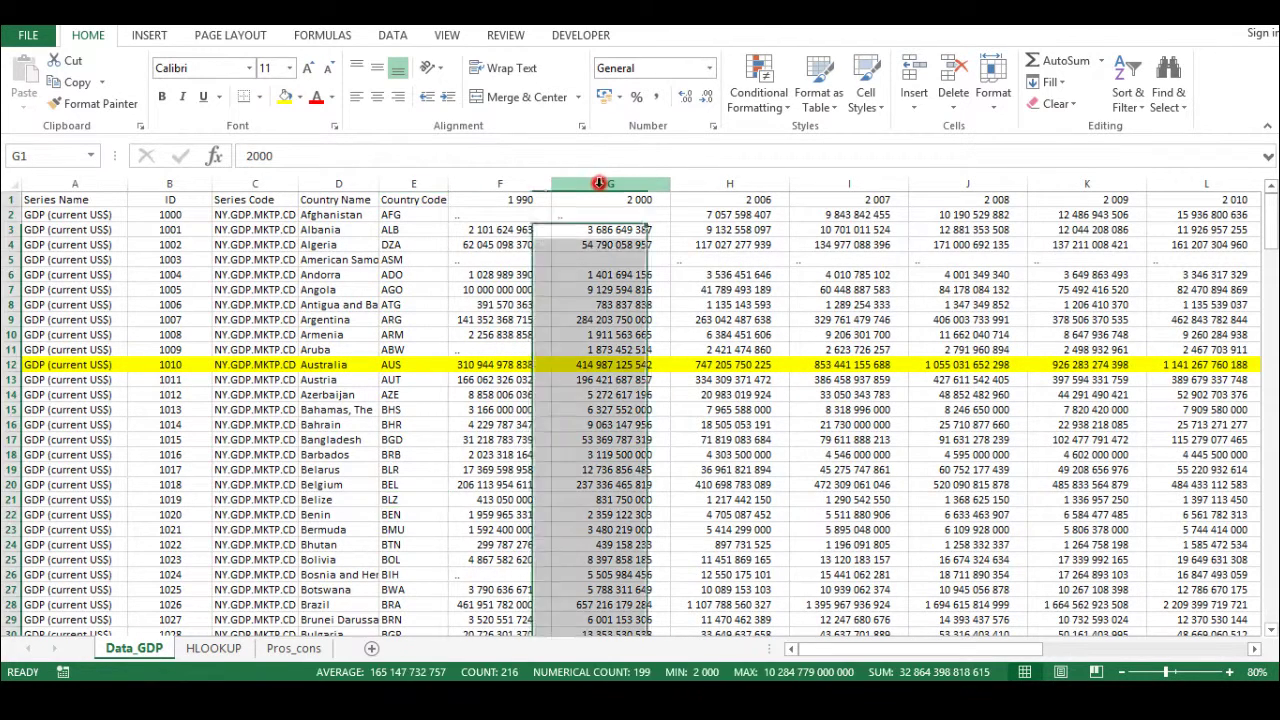
left_click(608, 366)
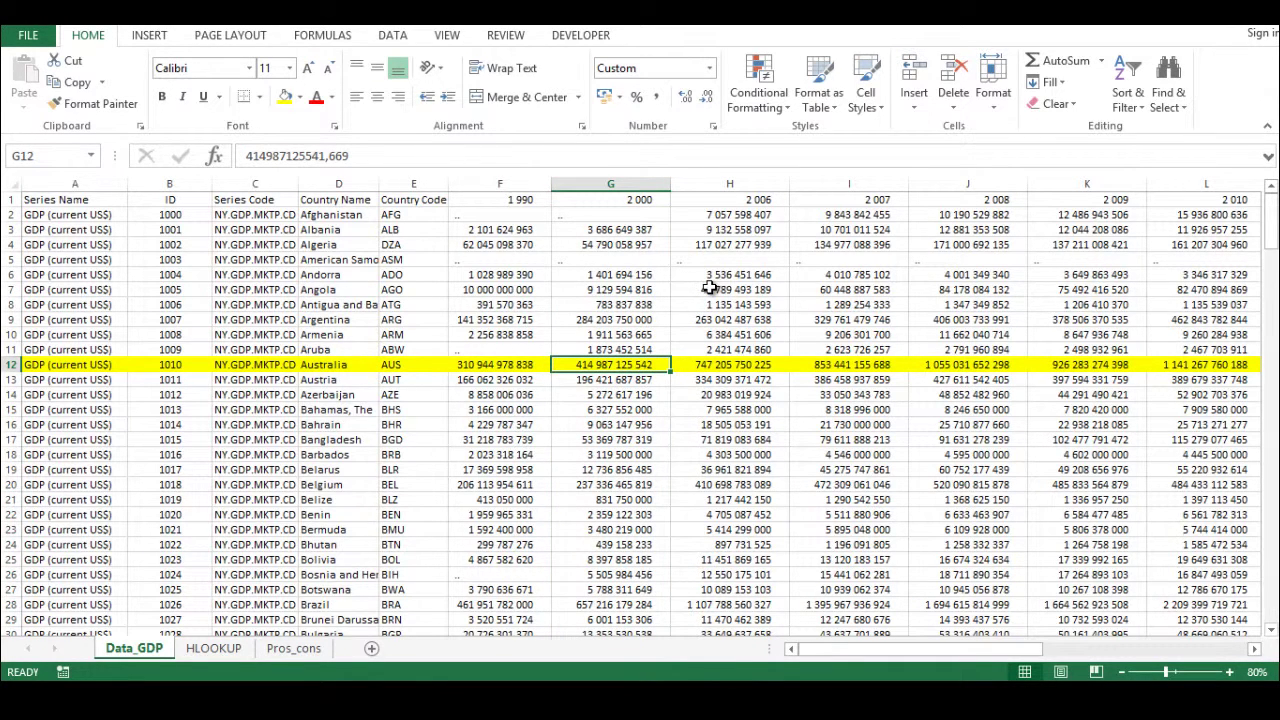
left_click(215, 648)
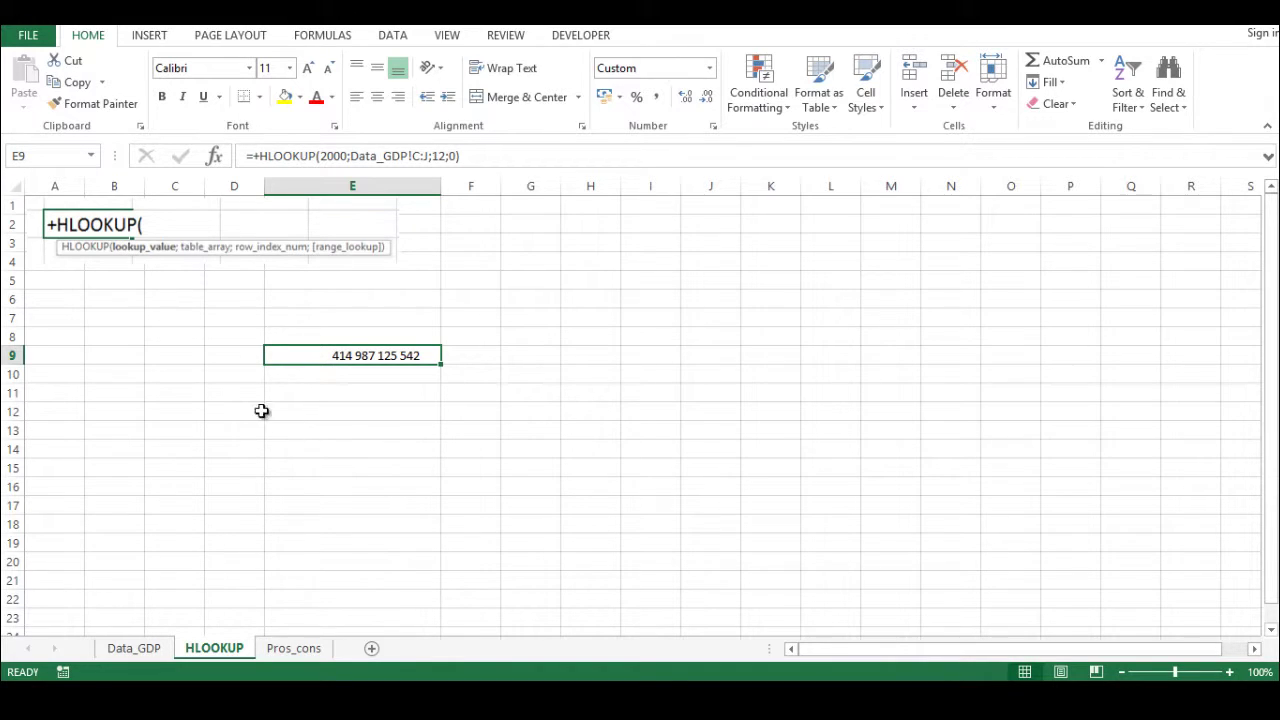
left_click(135, 648)
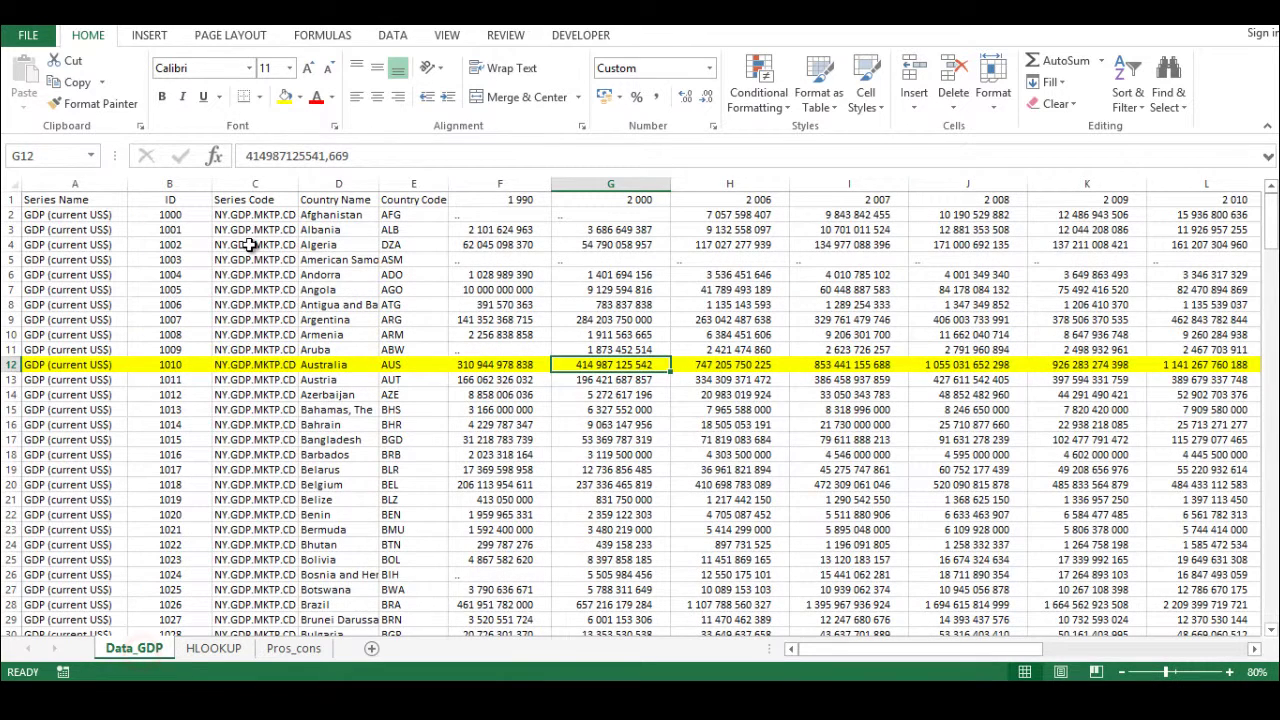
left_click_drag(250, 250, 251, 470)
left_click_drag(500, 200, 746, 207)
left_click(740, 210)
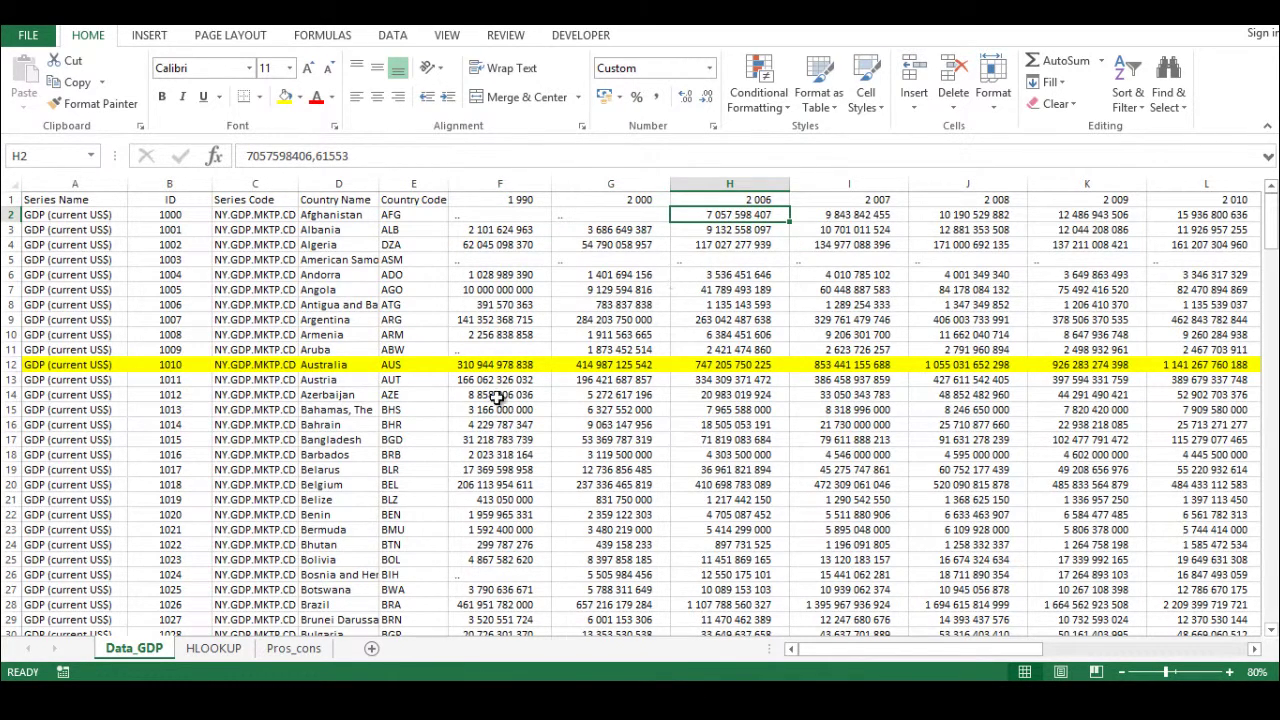
left_click(214, 649)
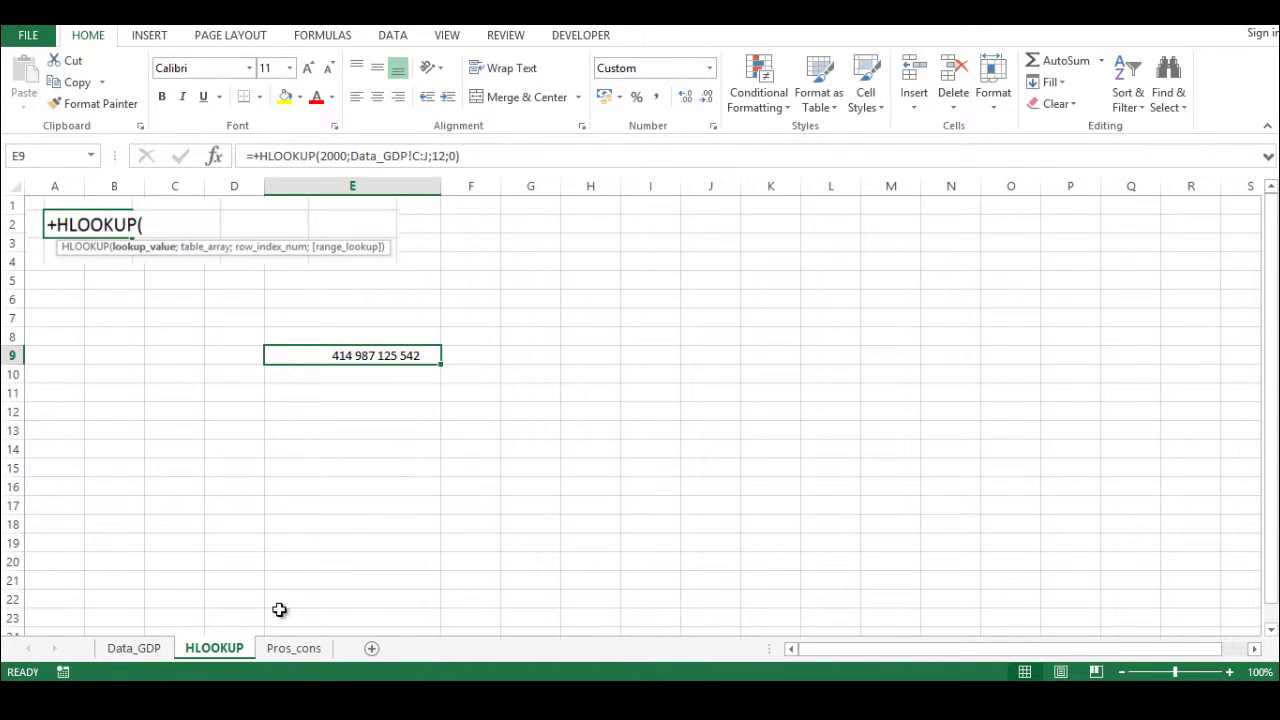
Switch to the Pros_cons sheet.
left_click(282, 649)
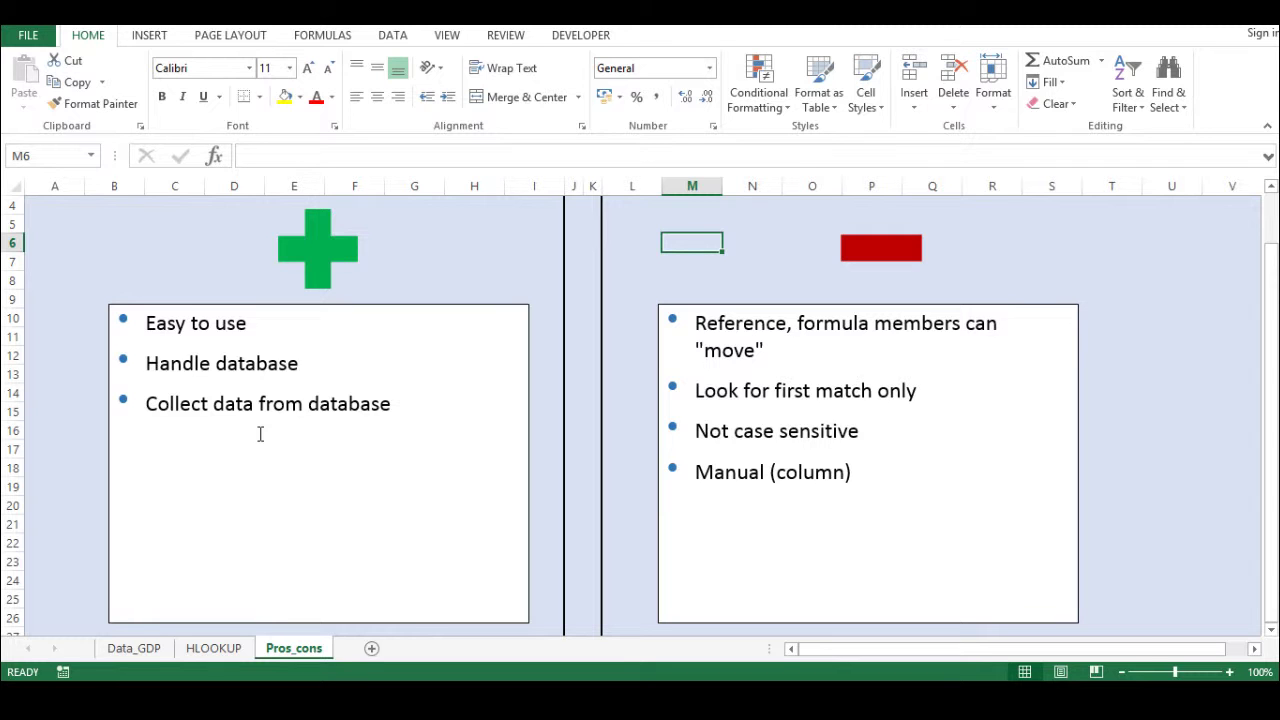
left_click(218, 646)
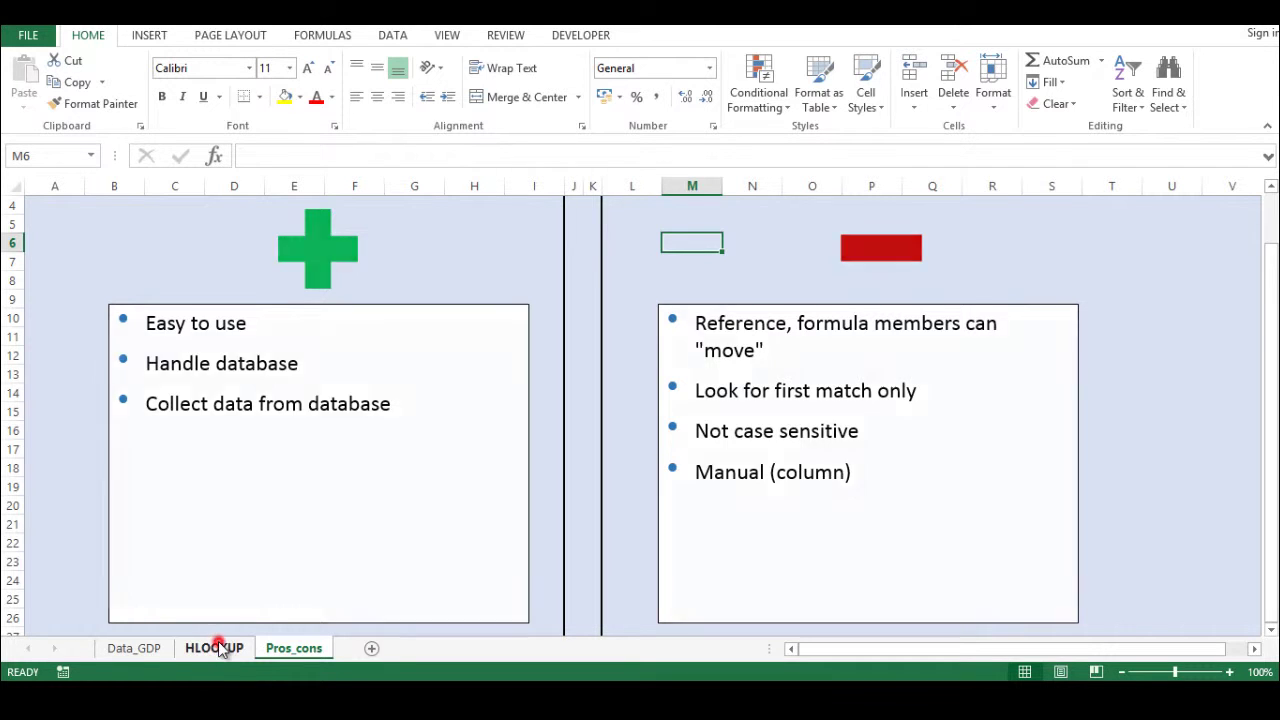
left_click(425, 157)
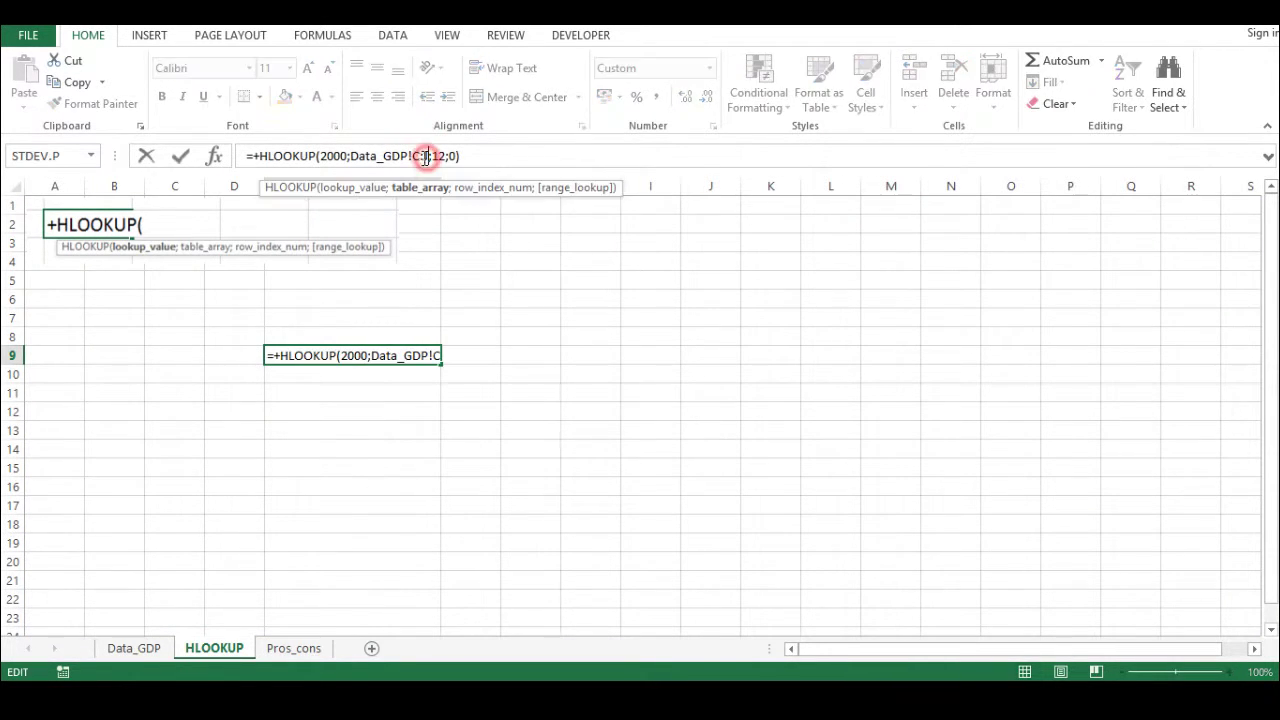
left_click(430, 400)
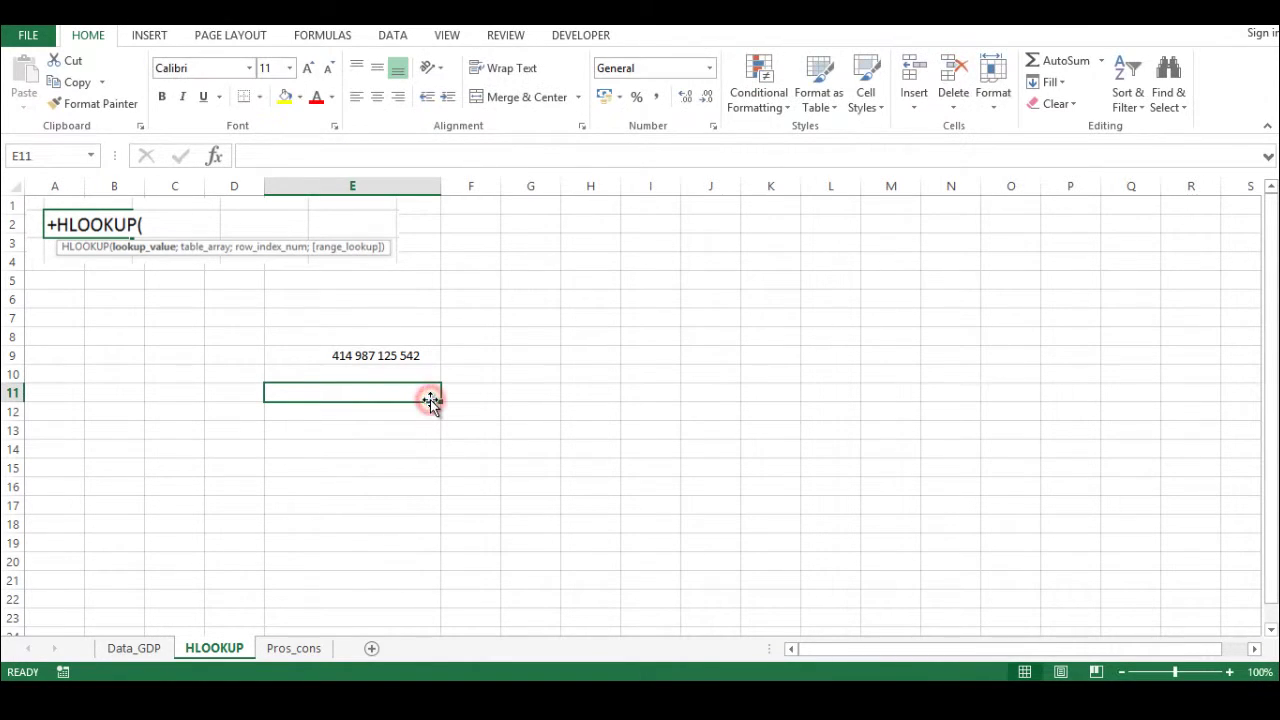
left_click(293, 648)
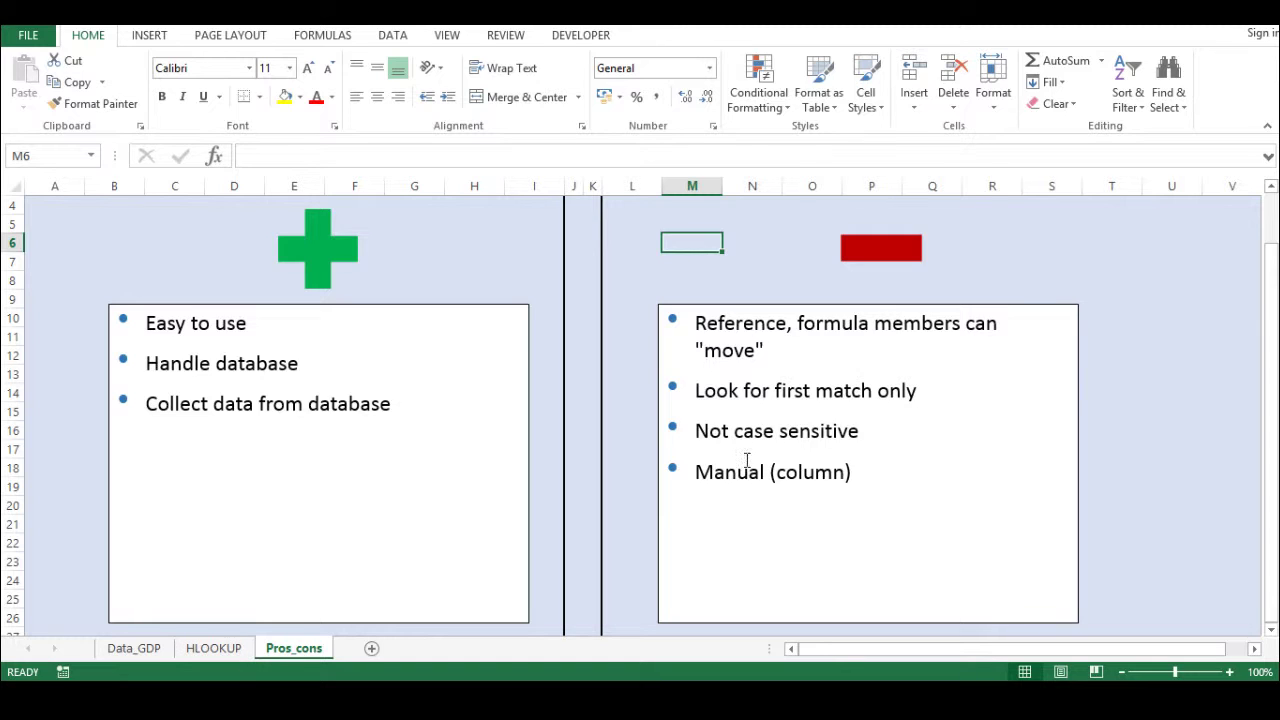
Flip between HLOOKUP and Pros_cons, ending on the HLOOKUP sheet.
left_click(228, 650)
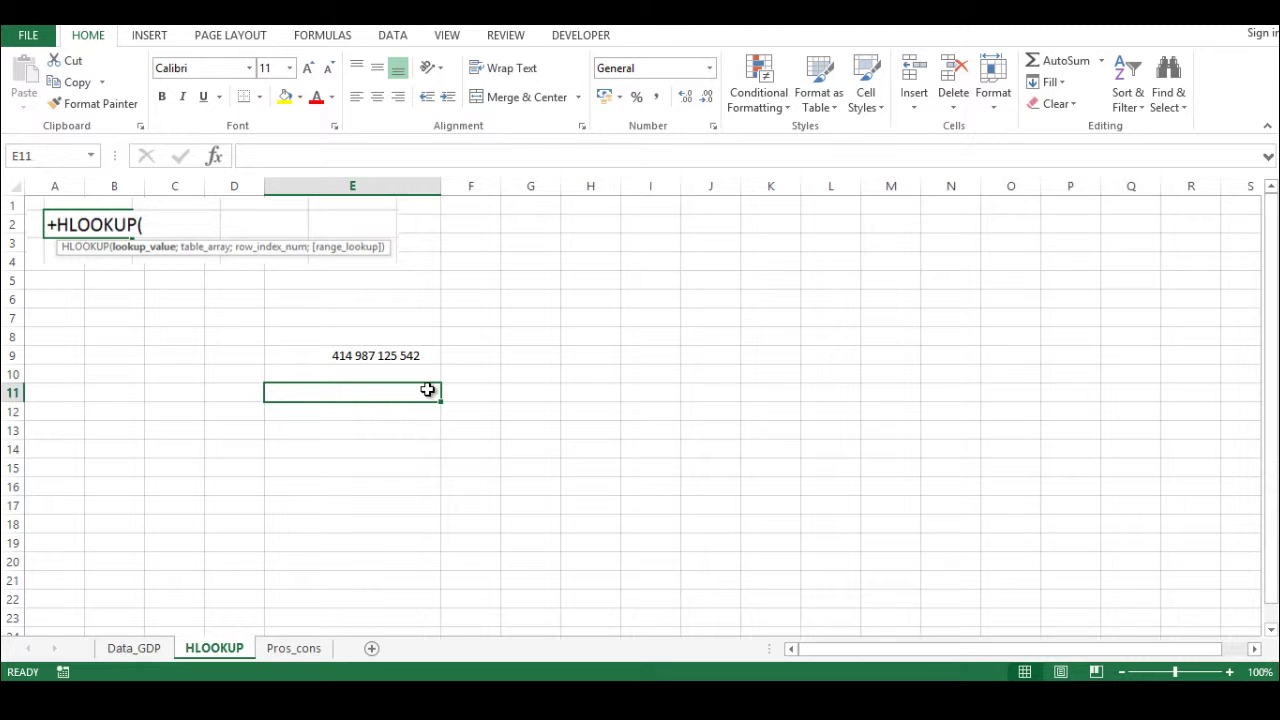
left_click(277, 657)
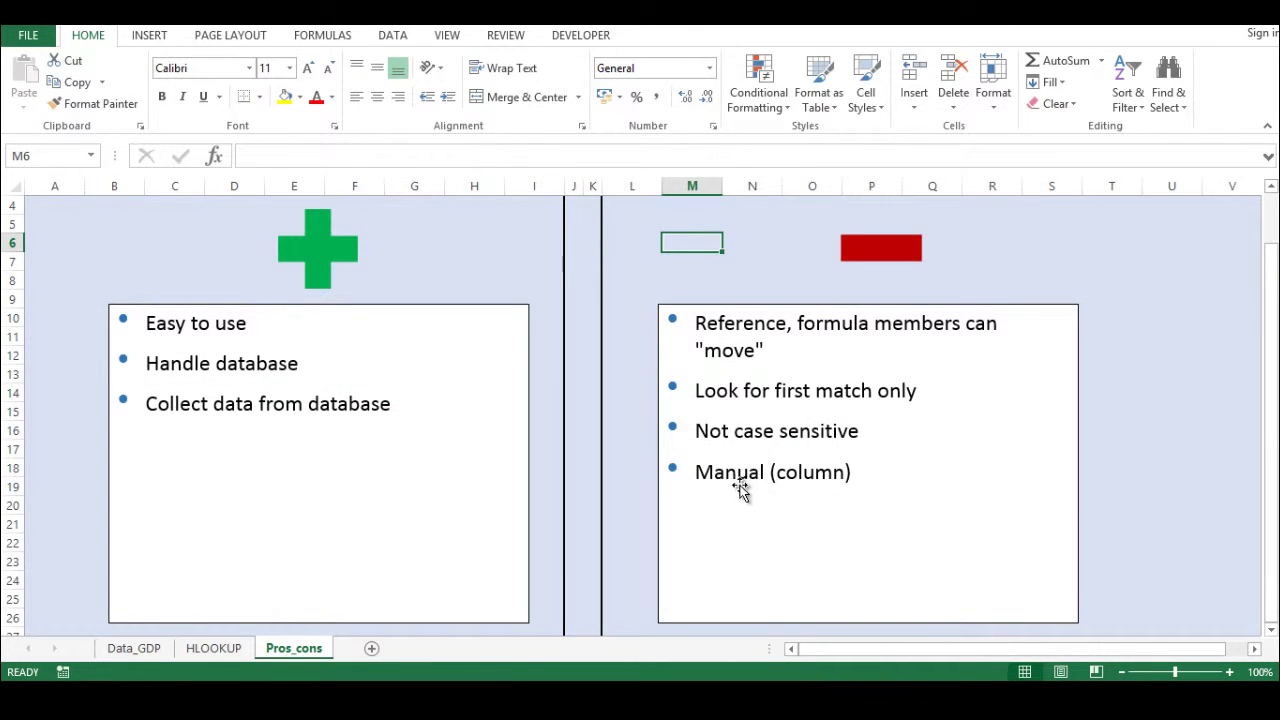
left_click(208, 652)
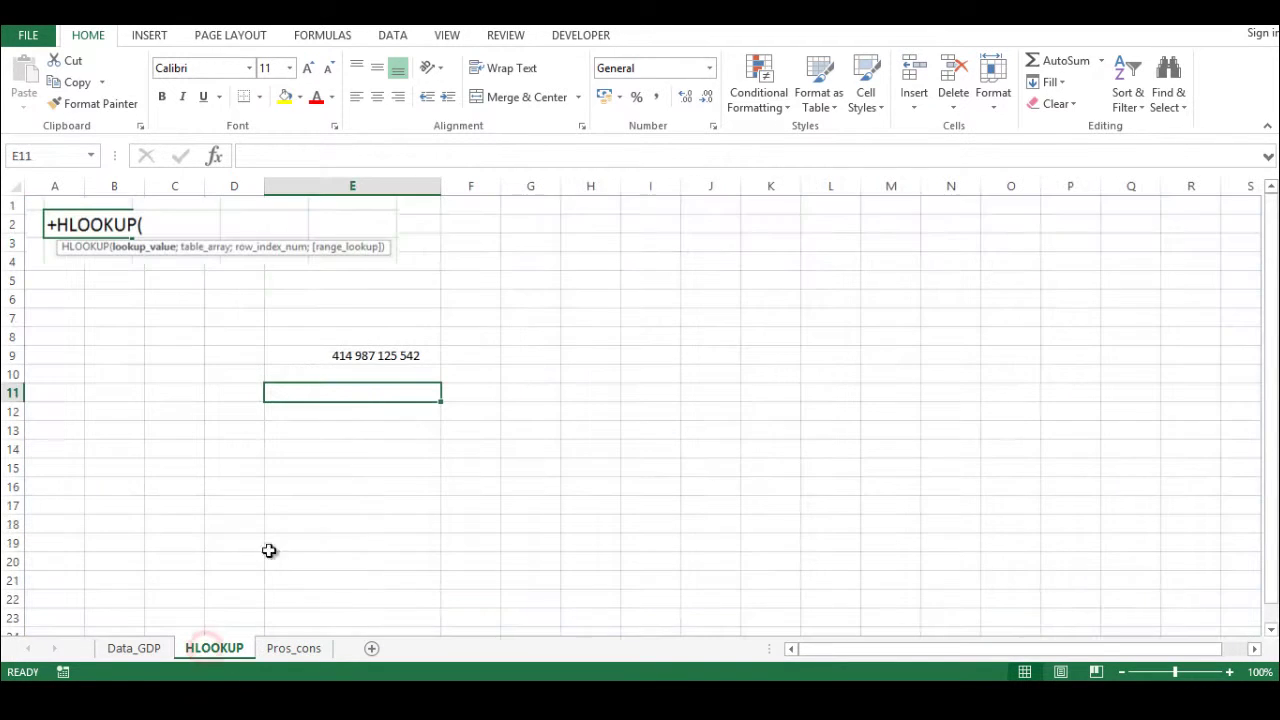
Check the 2000 column on Data_GDP, from header G1 down to Albania's value in G3.
left_click(381, 360)
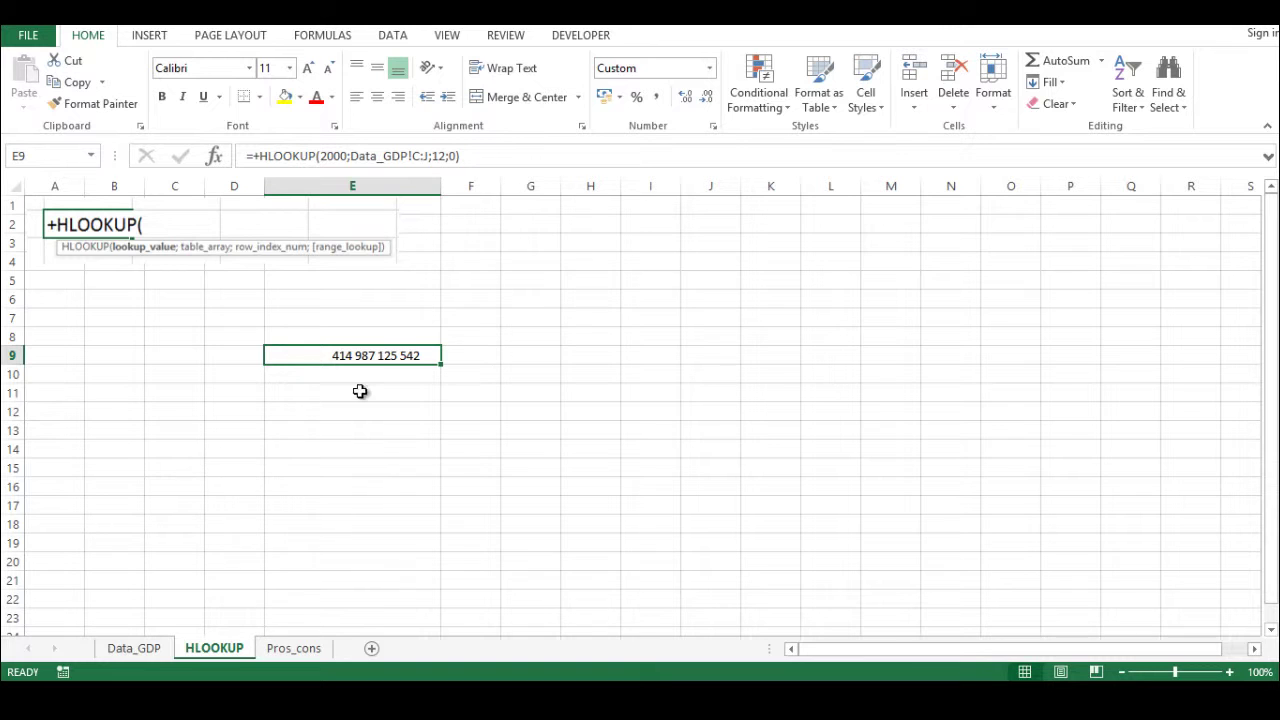
left_click(152, 647)
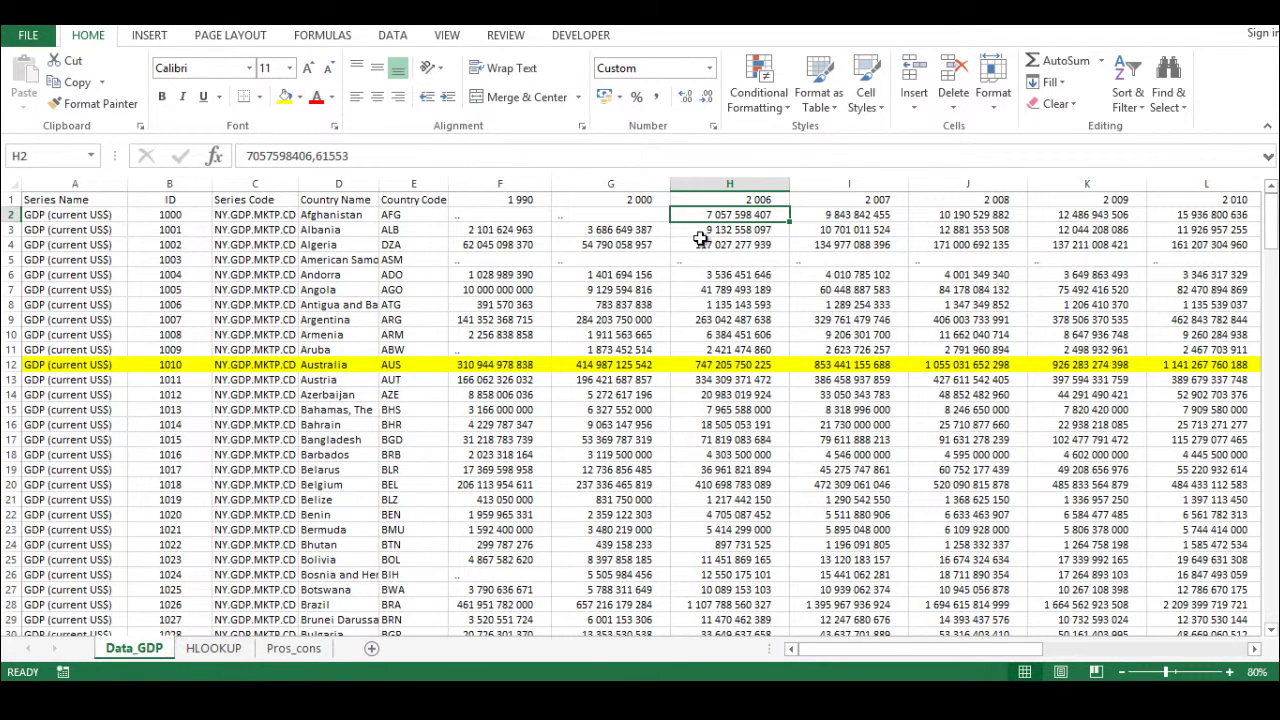
left_click(572, 197)
key("Down")
key("Down")
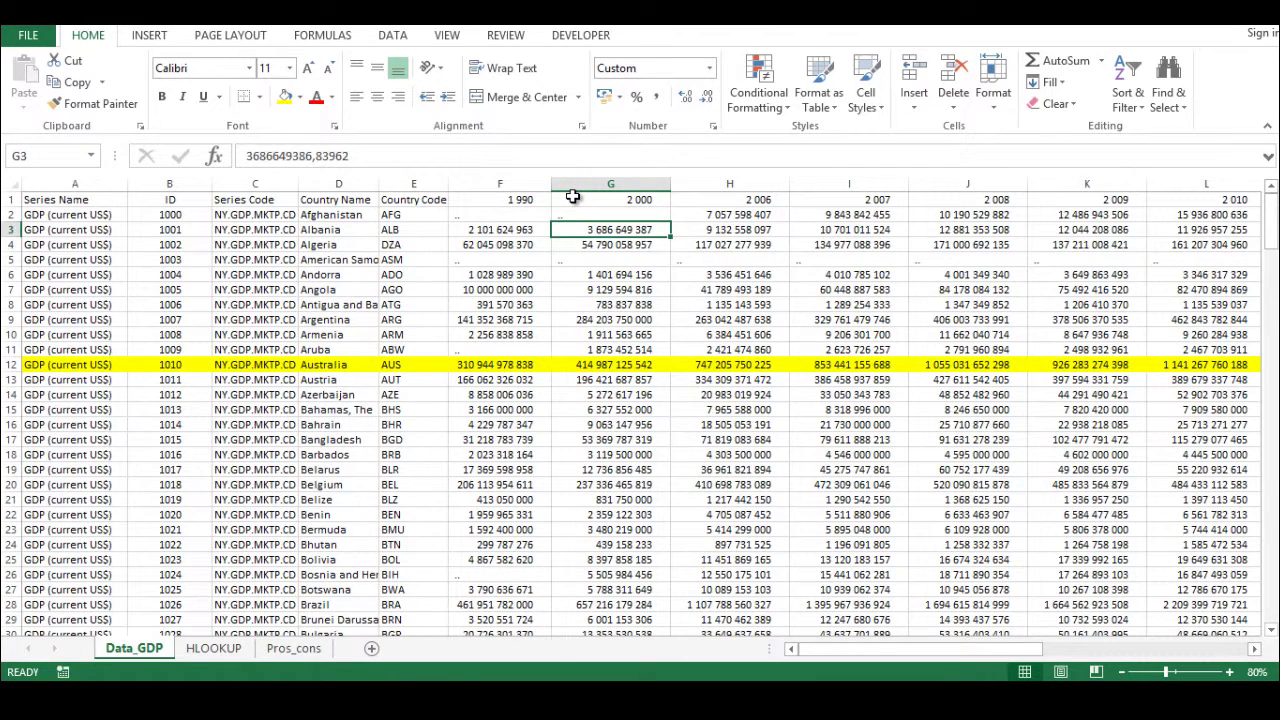
key("Down")
key("Down")
key("Down")
key("Down")
key("Down")
key("Down")
key("Down")
key("Down")
key("Down")
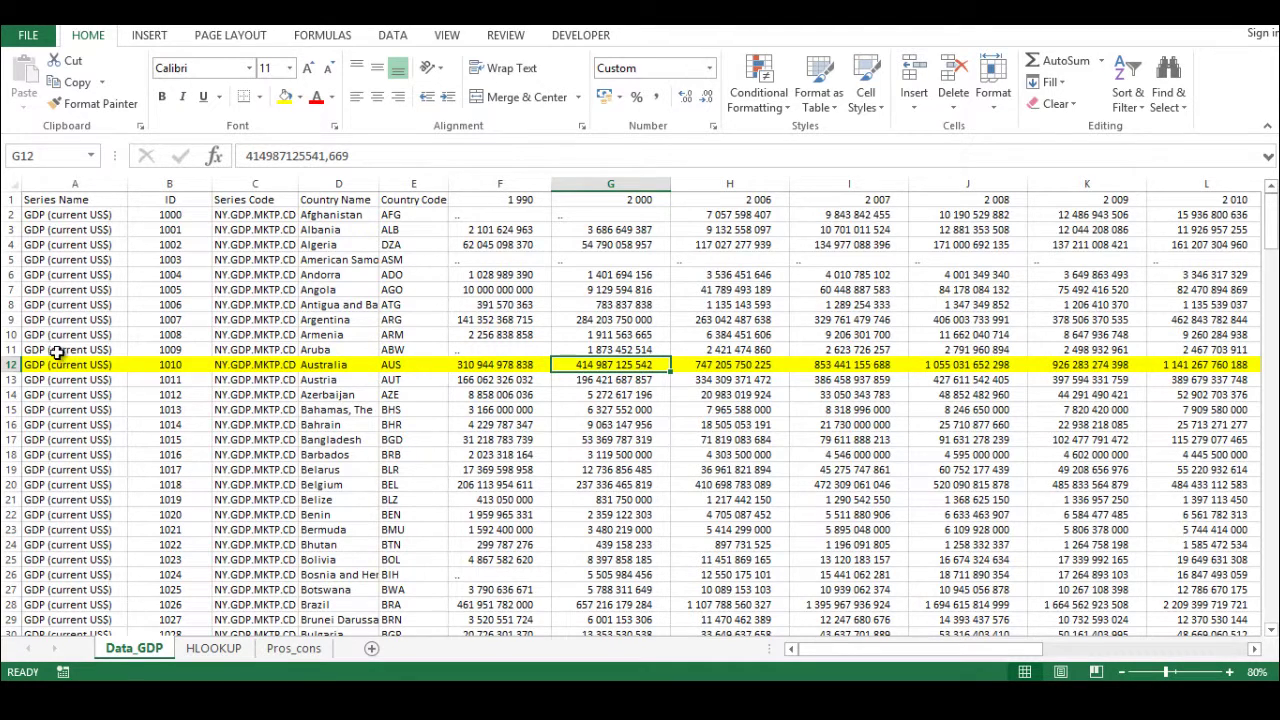
Make E9's table reference absolute as Data_GDP!$C:$J with F4.
left_click(210, 649)
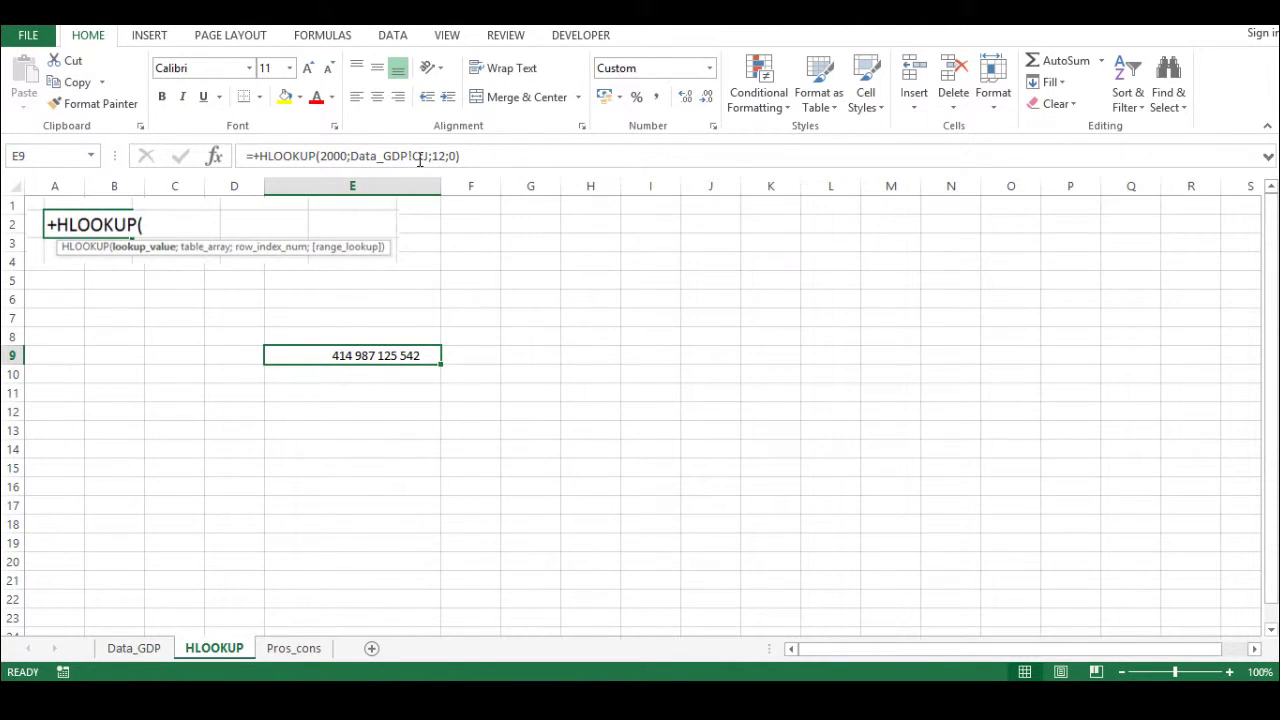
left_click(423, 156)
key("F4")
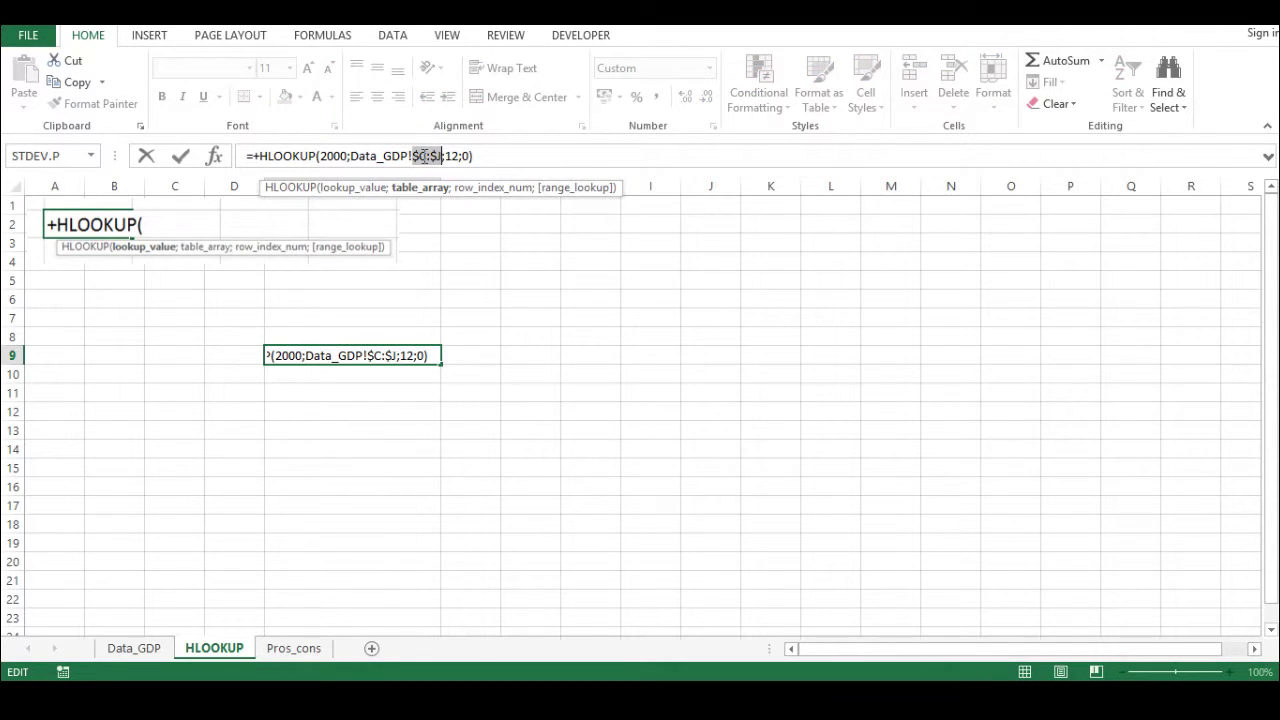
key("Return")
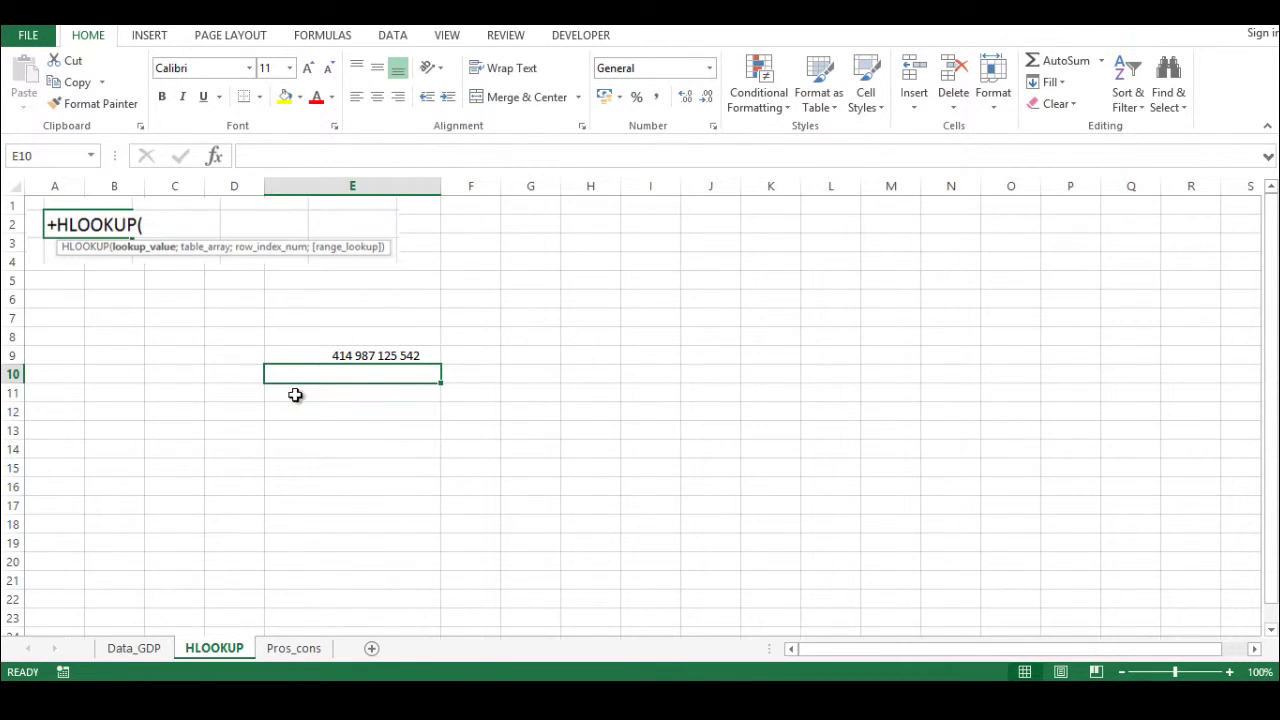
left_click(294, 649)
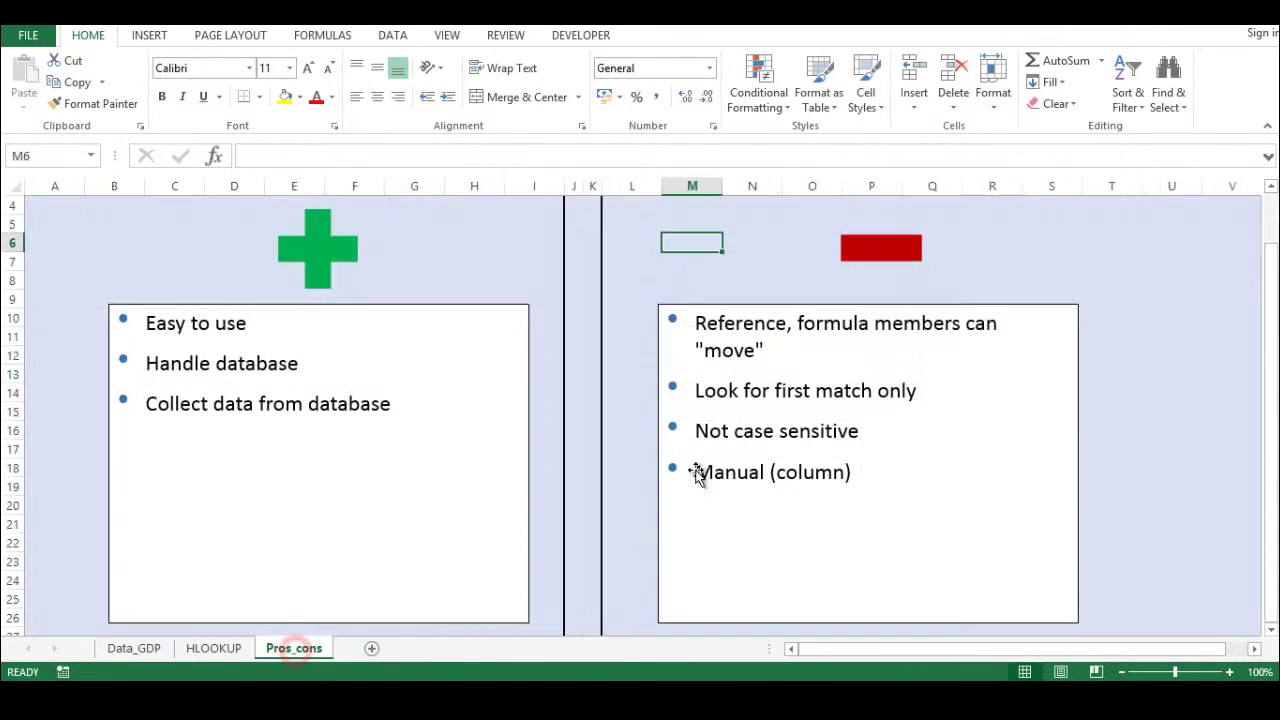